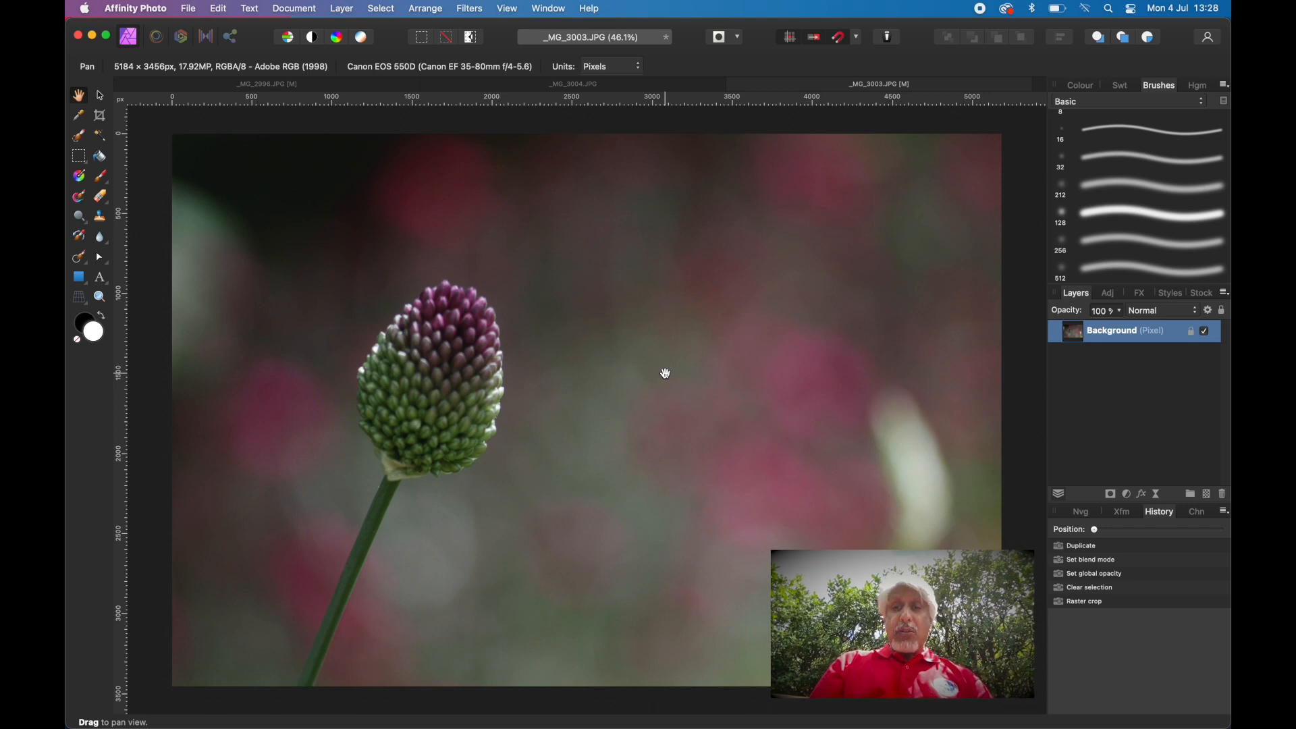
Duplicate the Background layer and set the copy's blend mode to Overlay, keeping the copy selected.
right_click(1098, 340)
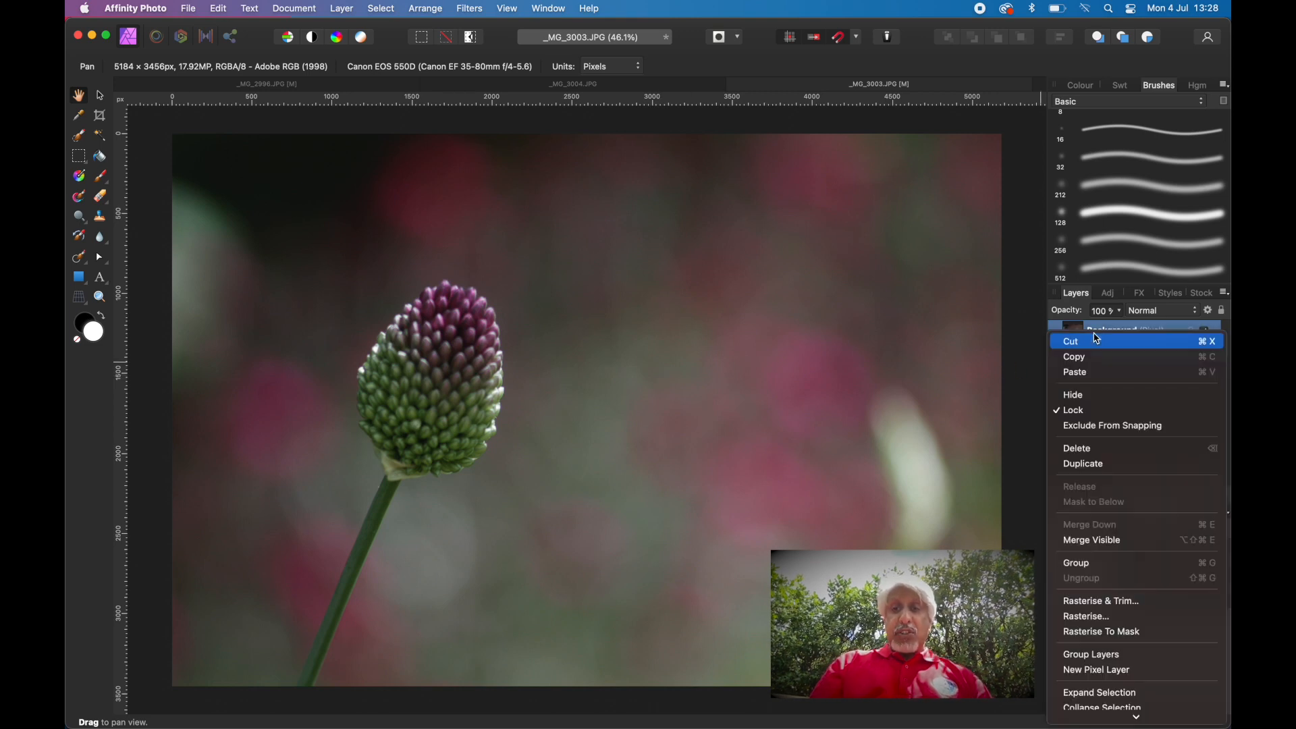
click(1093, 465)
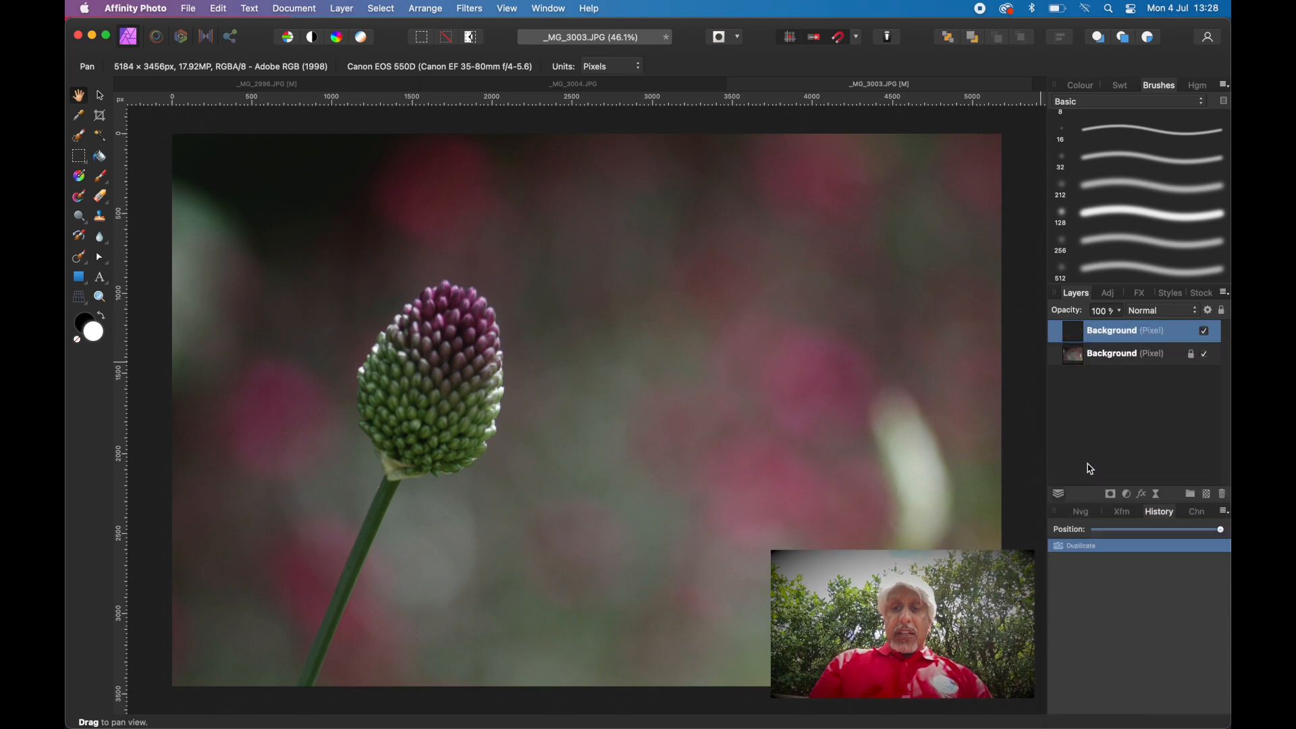
click(1183, 315)
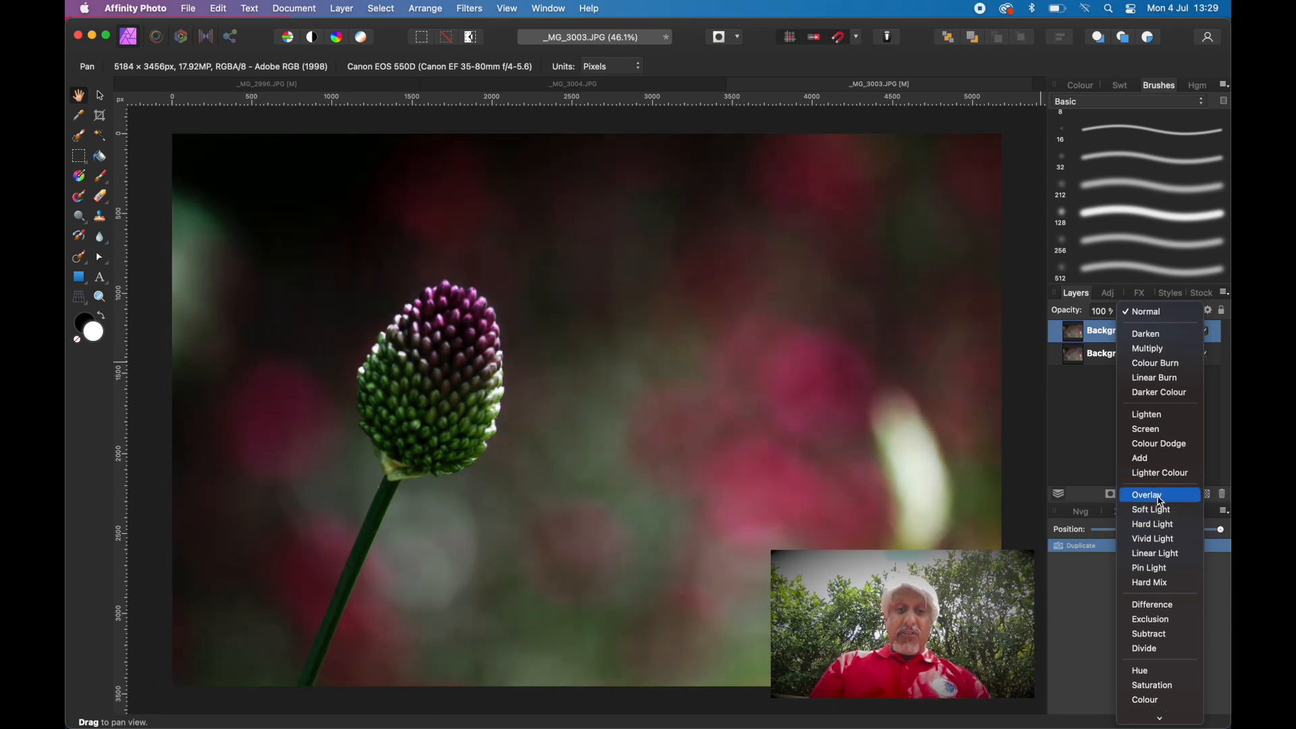
click(1161, 502)
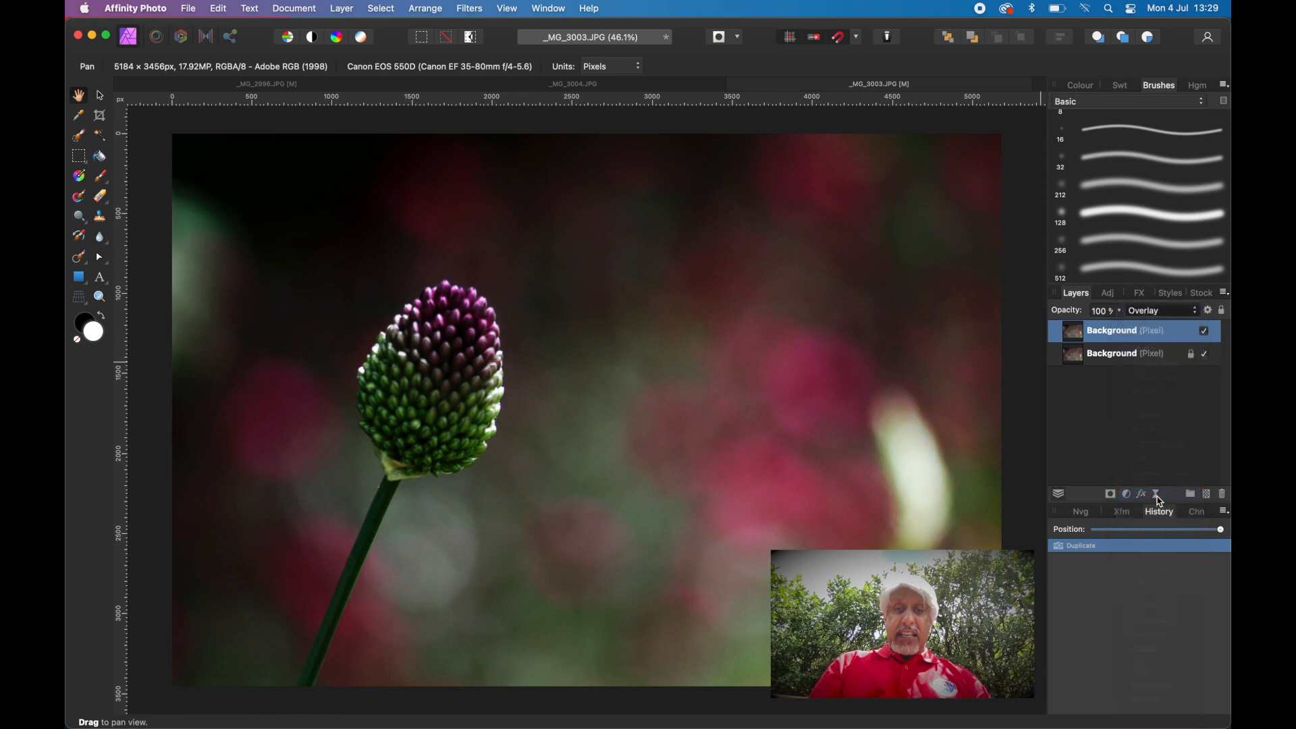
click(1117, 312)
drag(1118, 325, 1178, 342)
click(1150, 413)
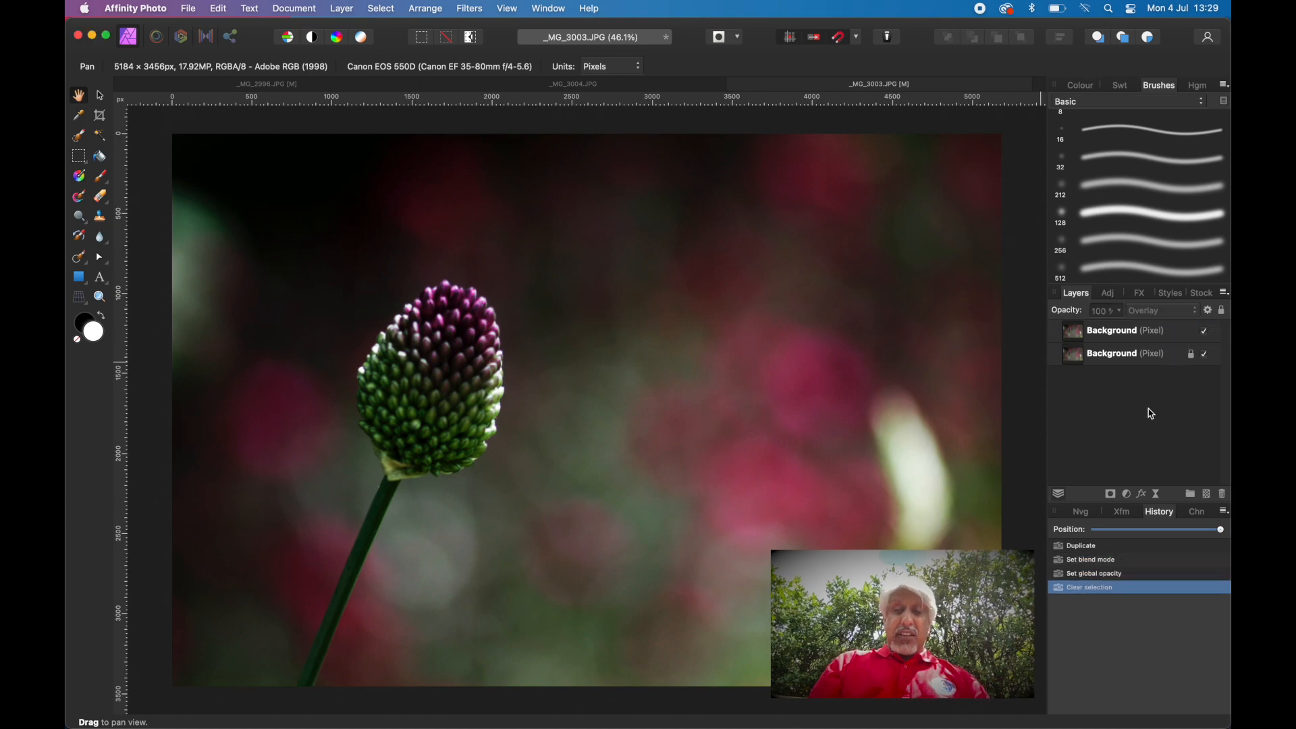
click(1104, 331)
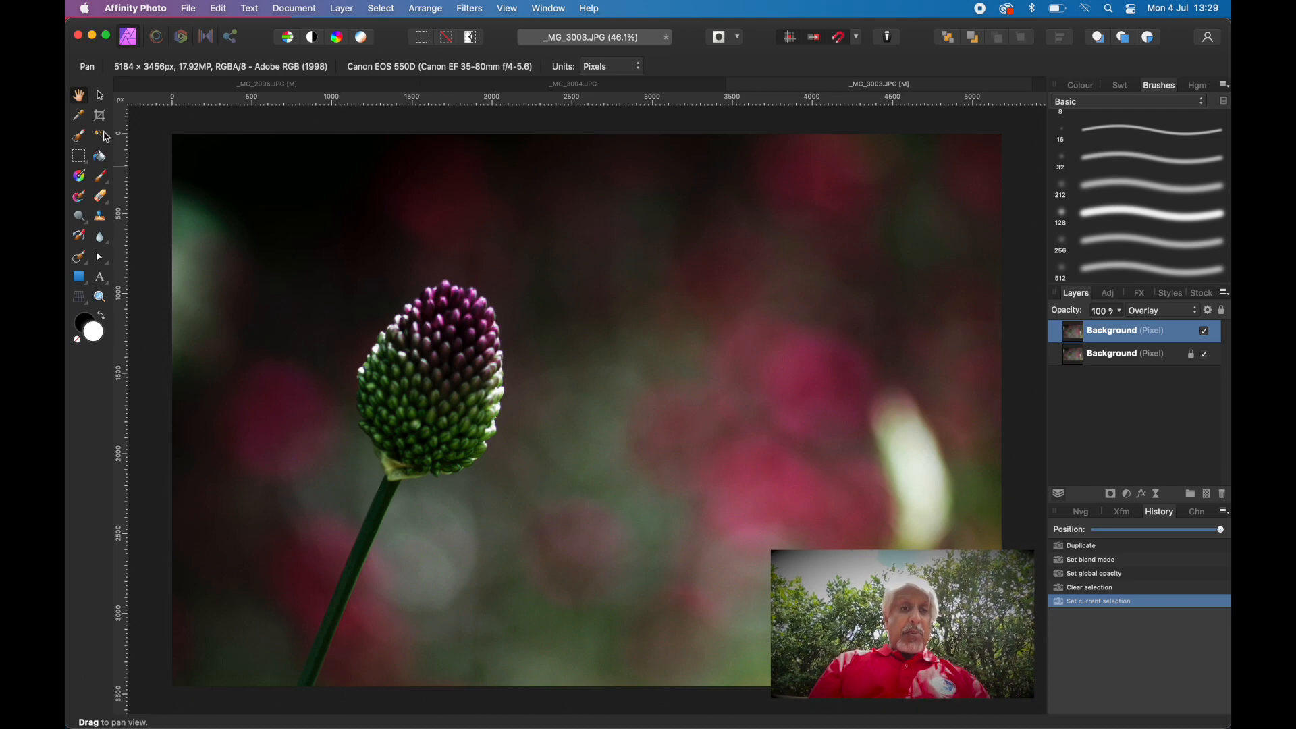
Crop the photo to about 4318 × 2511 px around the flower head, and rasterise and trim the duplicated layer.
click(100, 118)
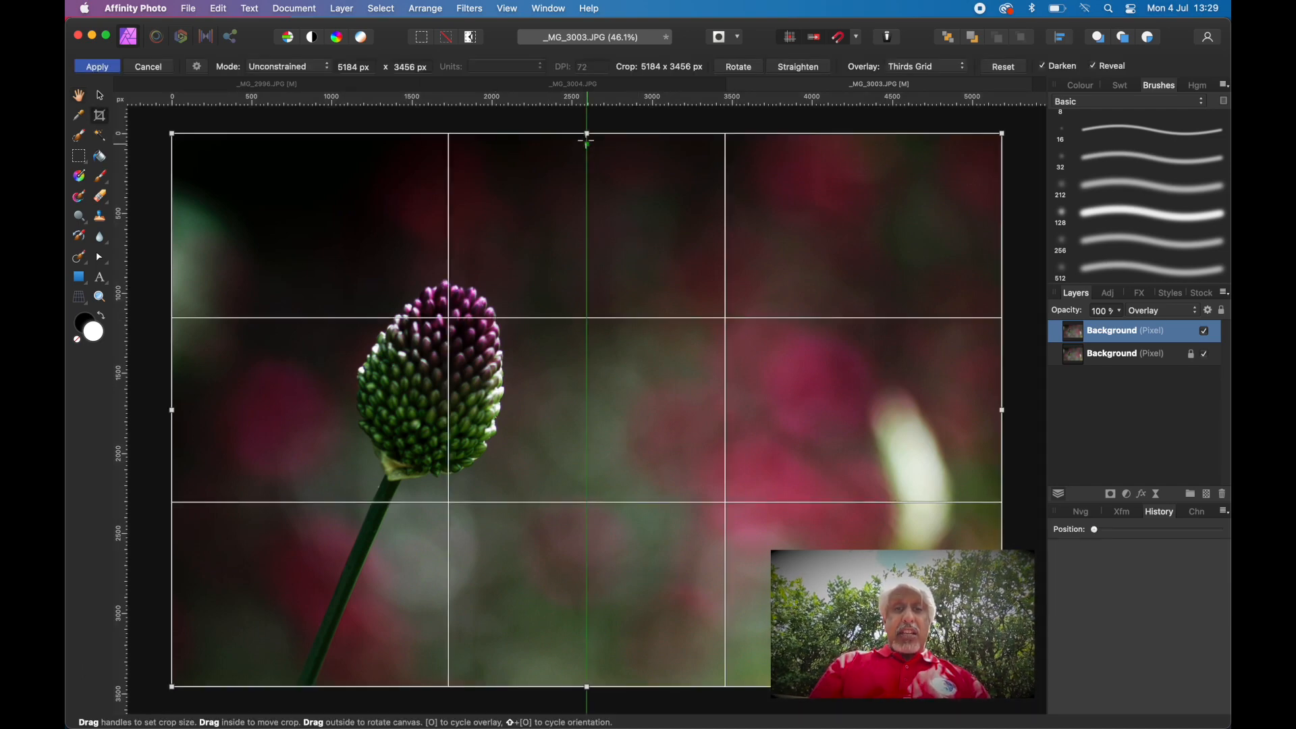
drag(586, 134, 586, 229)
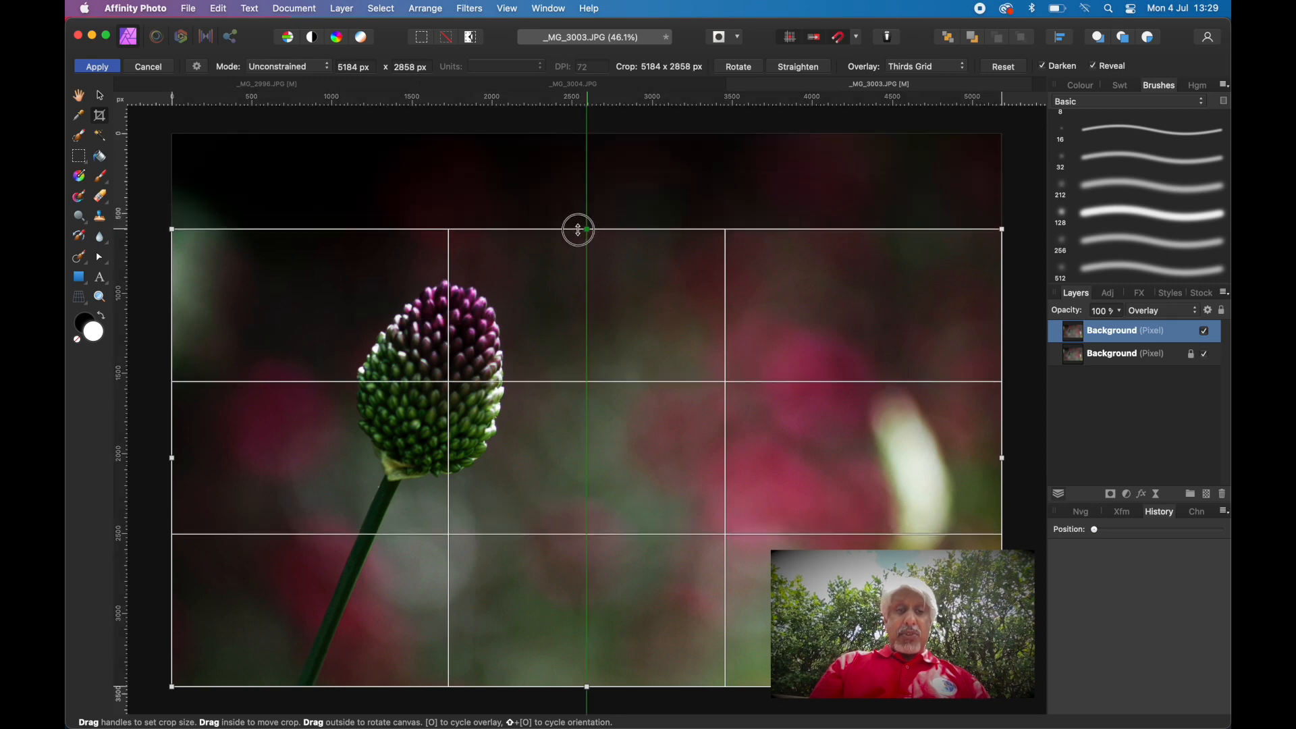
drag(172, 459, 286, 468)
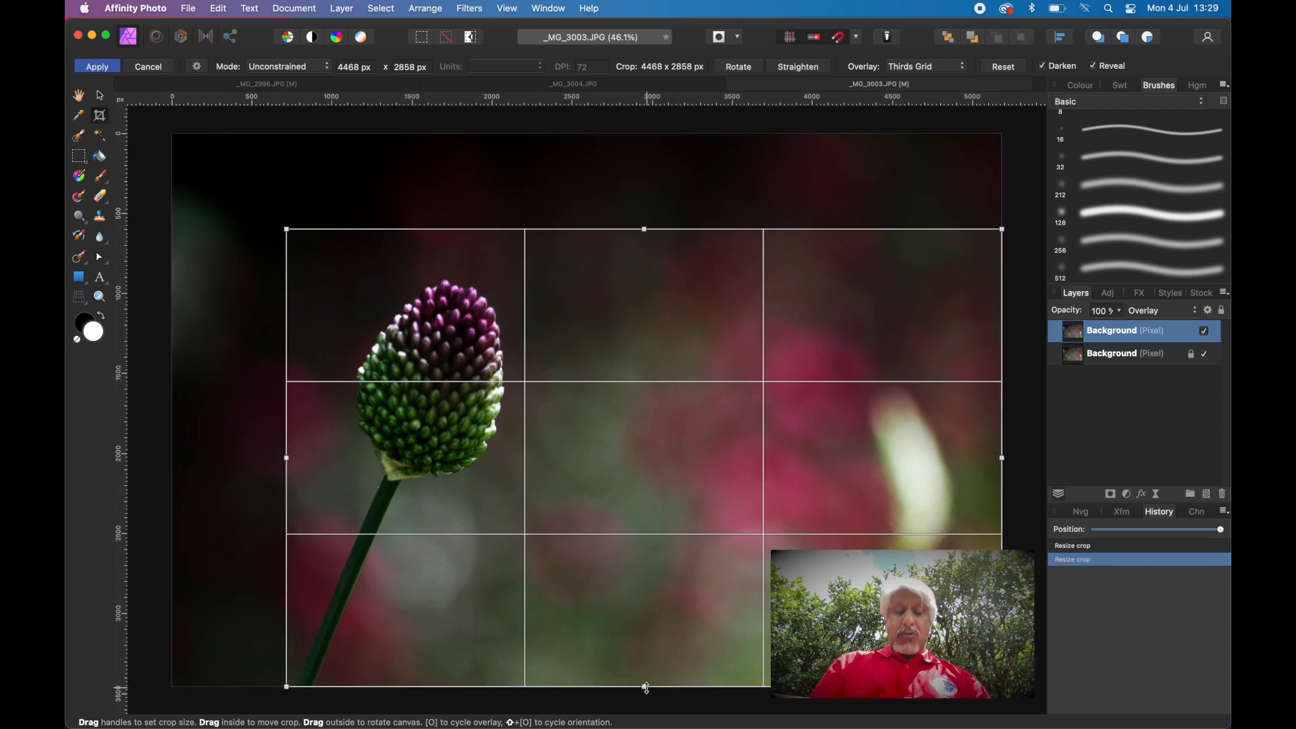
drag(644, 686, 652, 633)
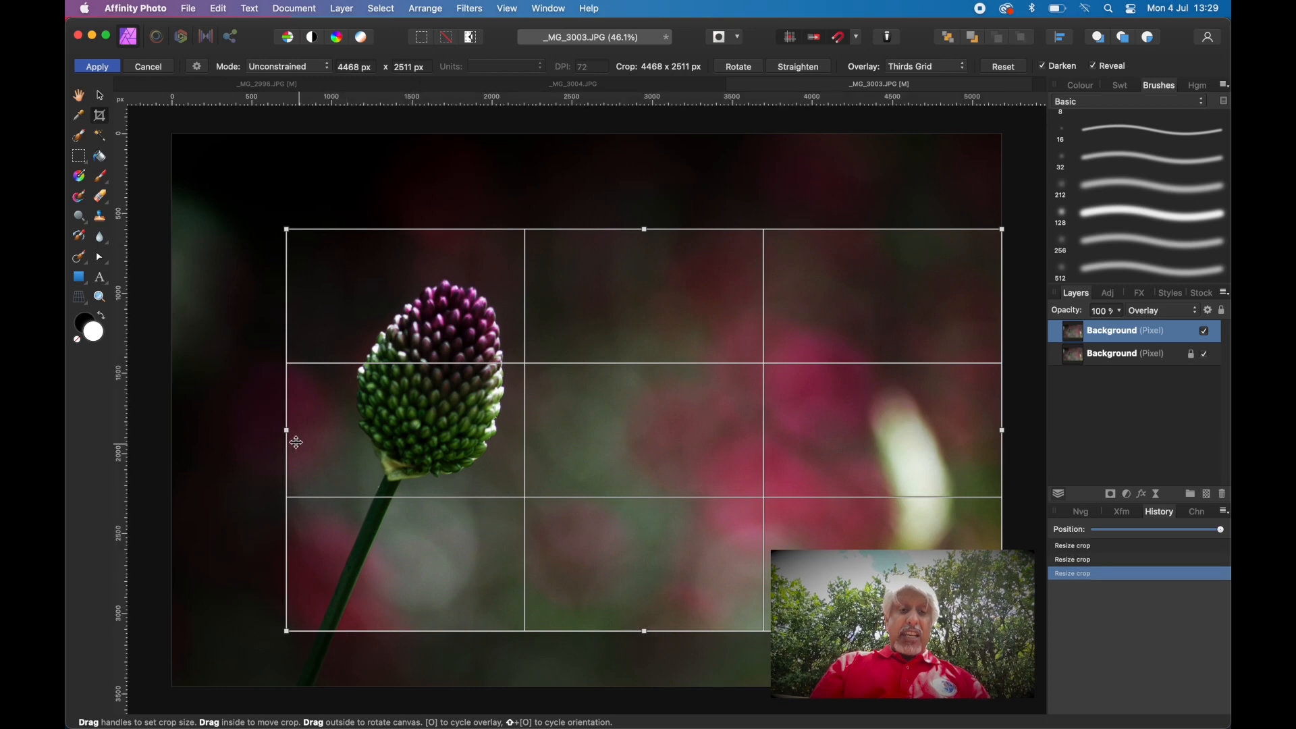
drag(285, 434, 309, 436)
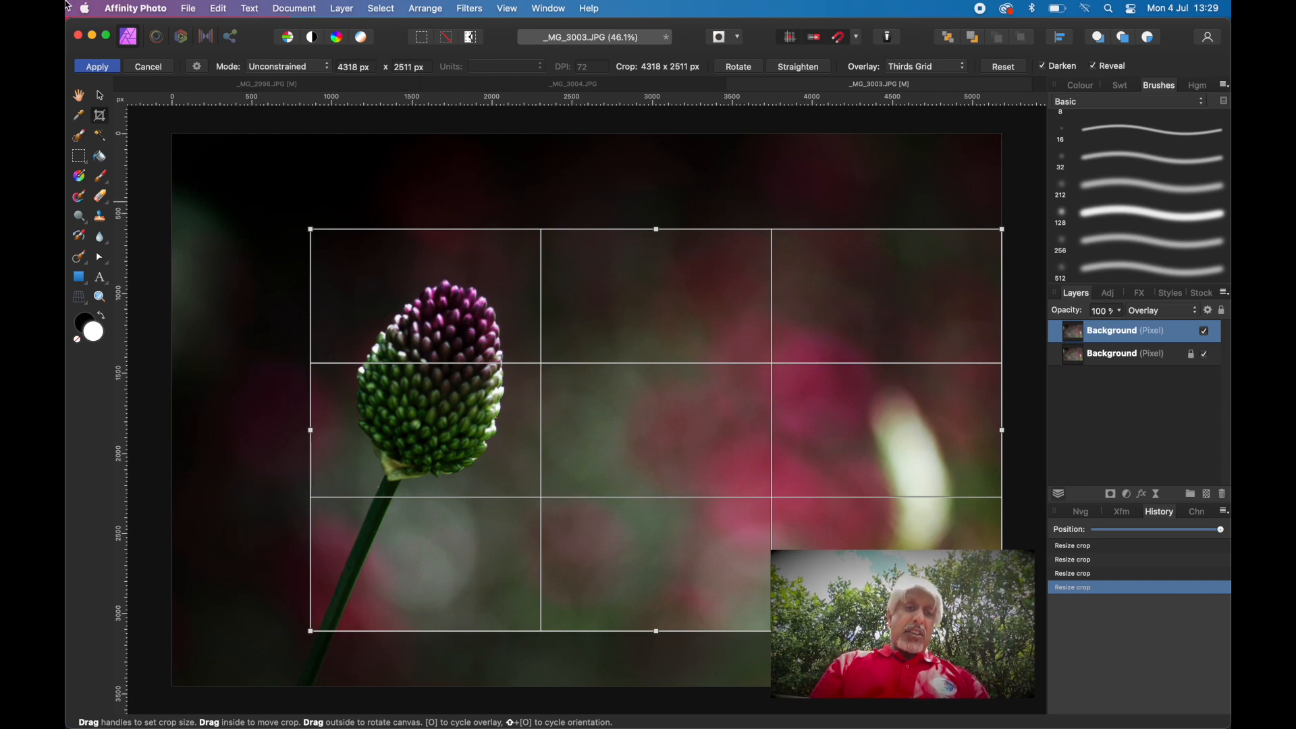
click(96, 67)
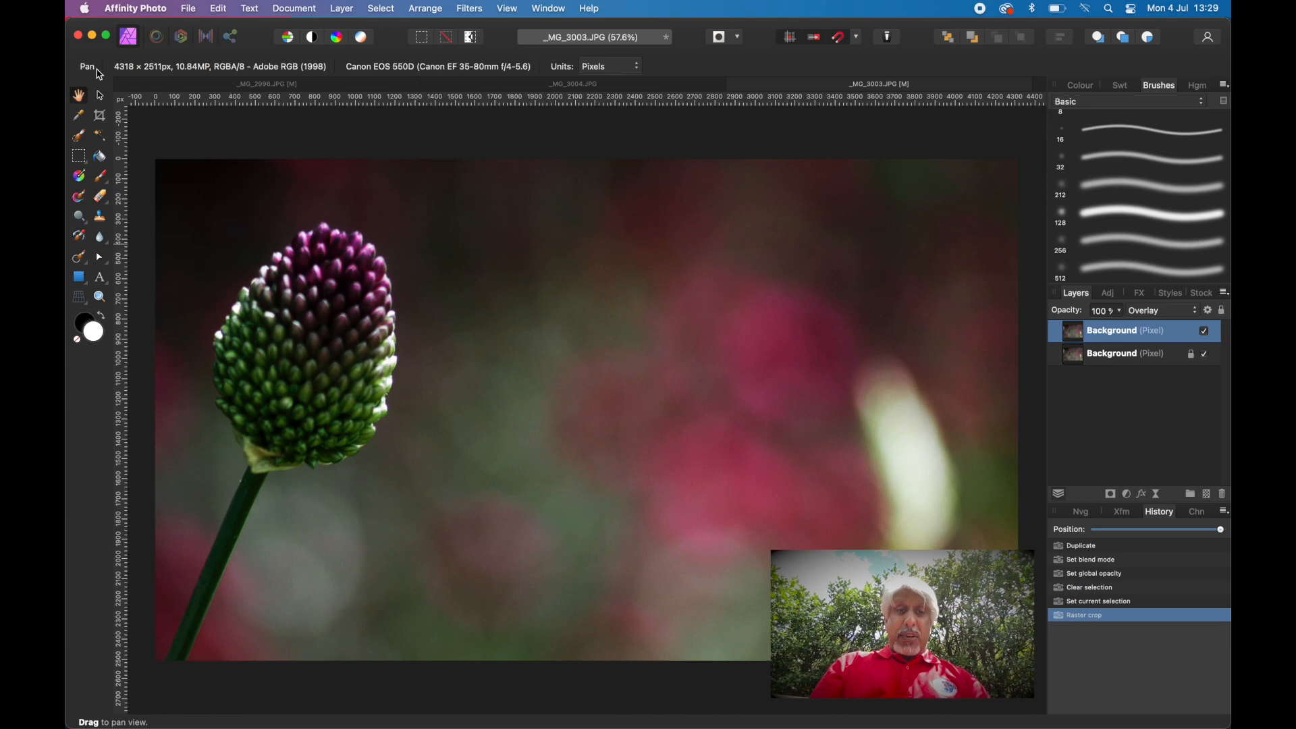
right_click(1106, 337)
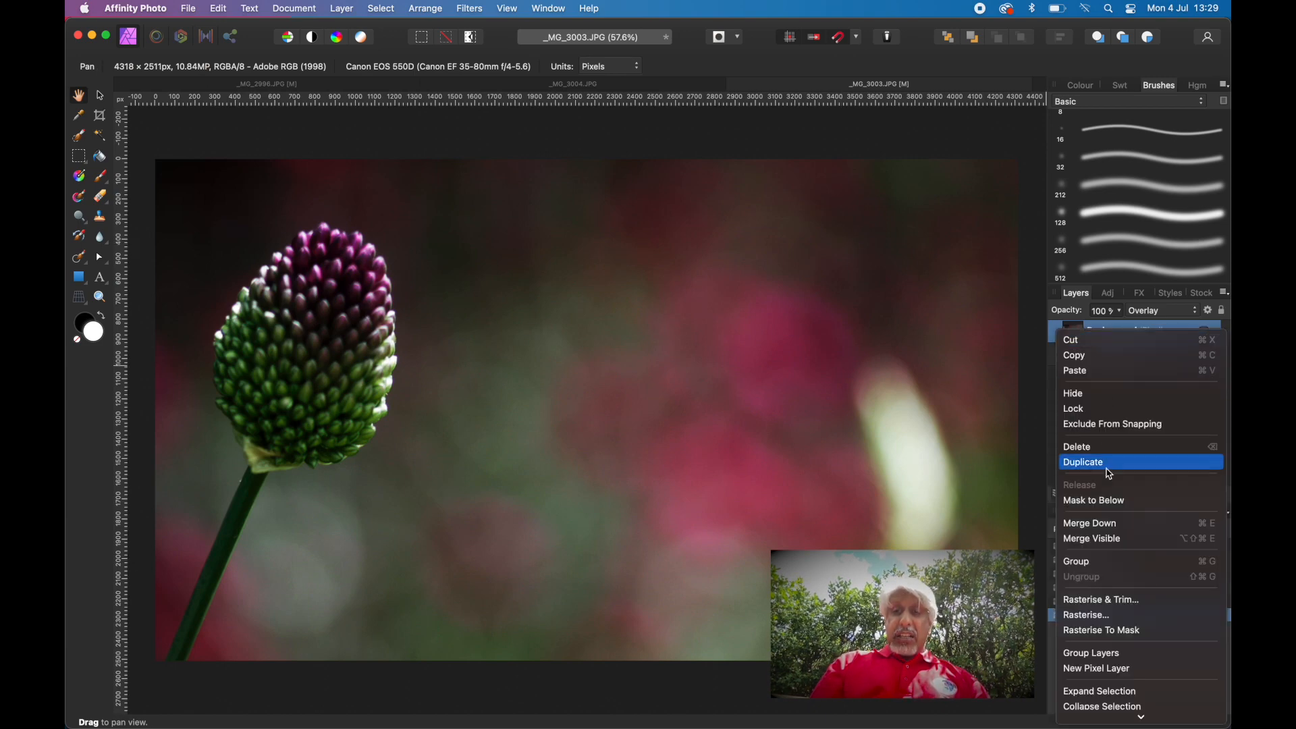
click(1109, 600)
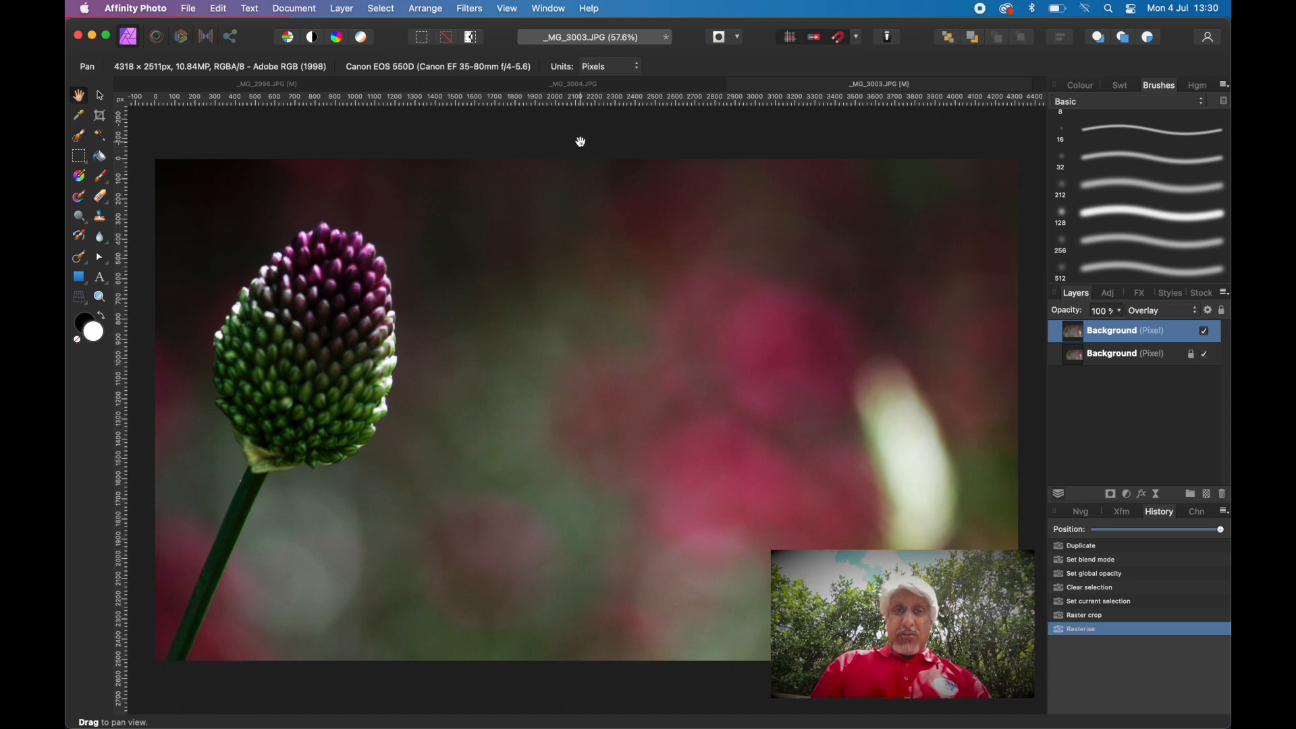
Apply the Clarity sharpening filter to the Overlay layer at a strength of about 57%.
click(471, 10)
mouse_move(513, 45)
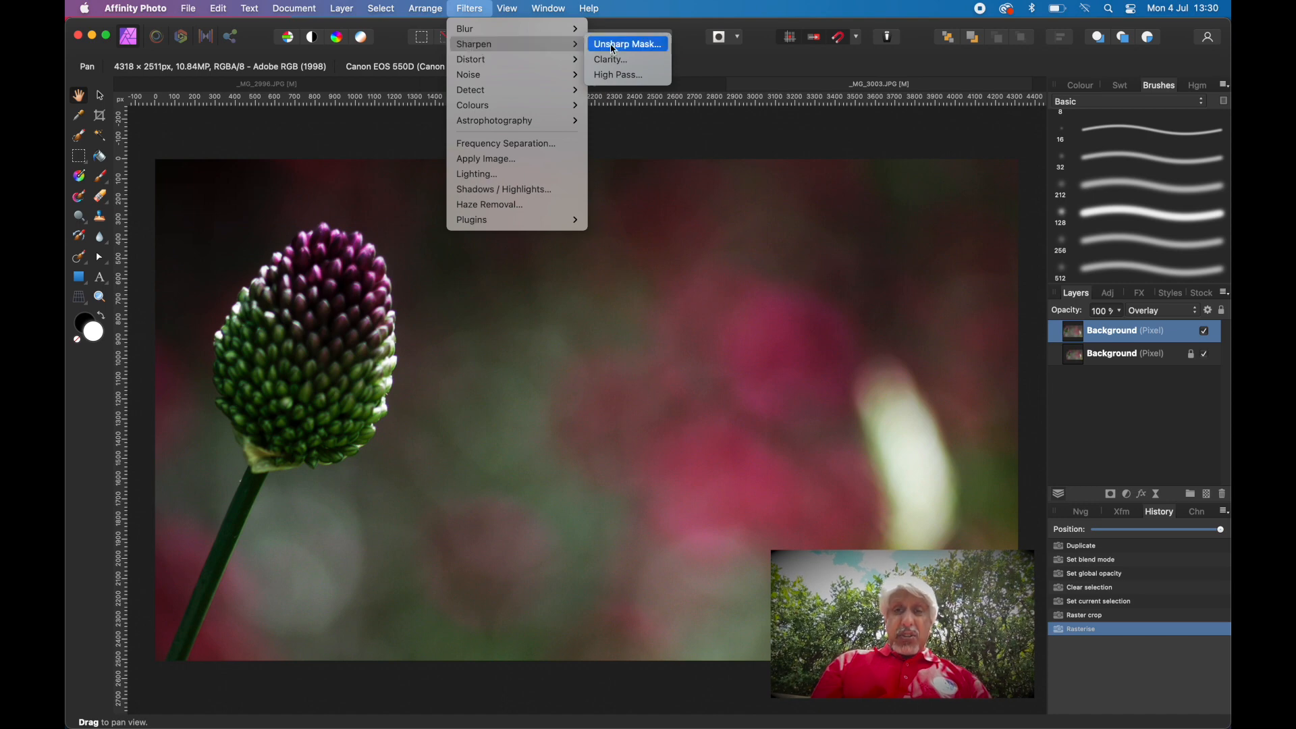
click(613, 60)
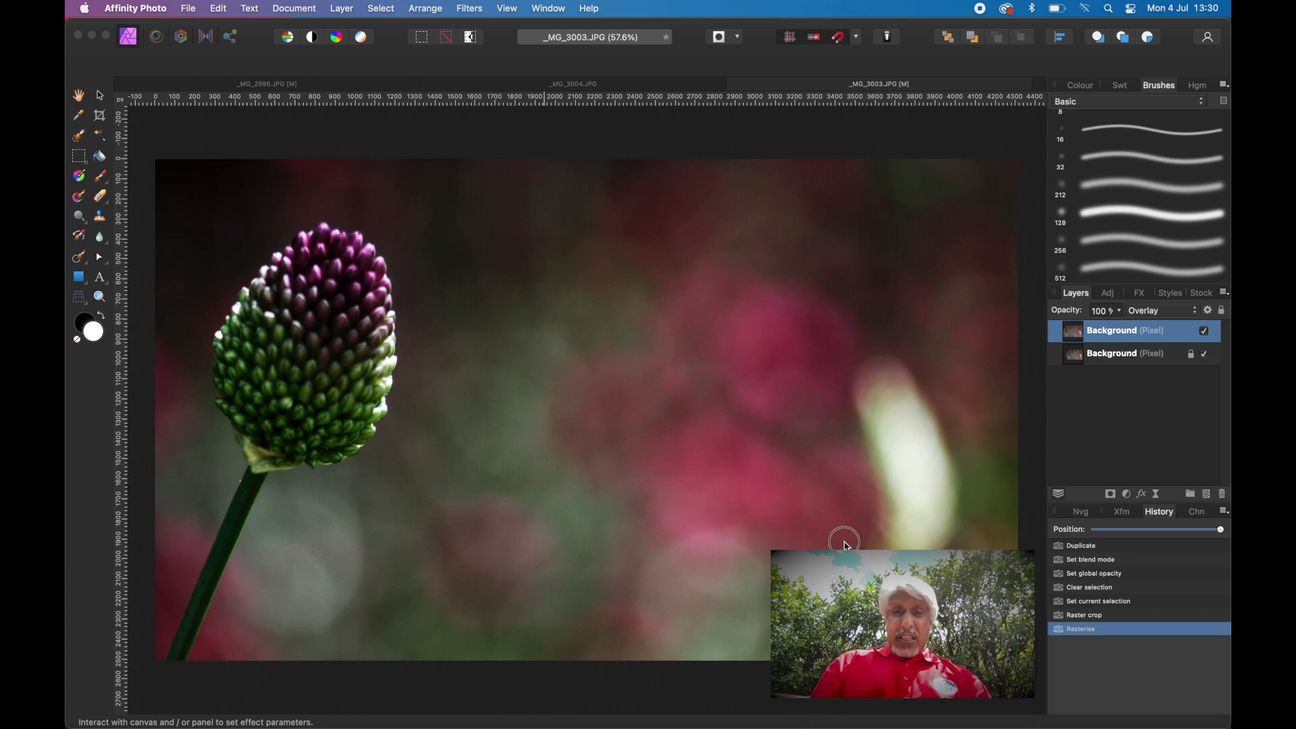
drag(657, 254, 581, 229)
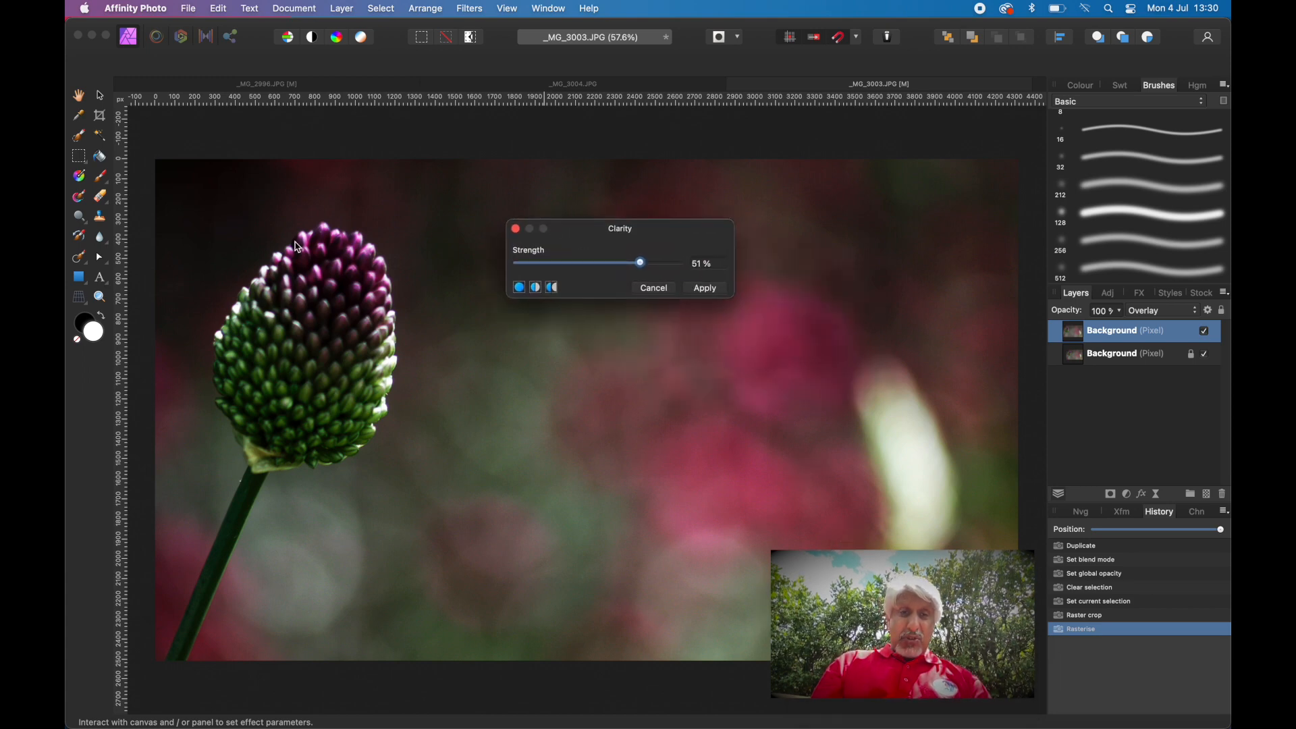
scroll(298, 247, up, 6)
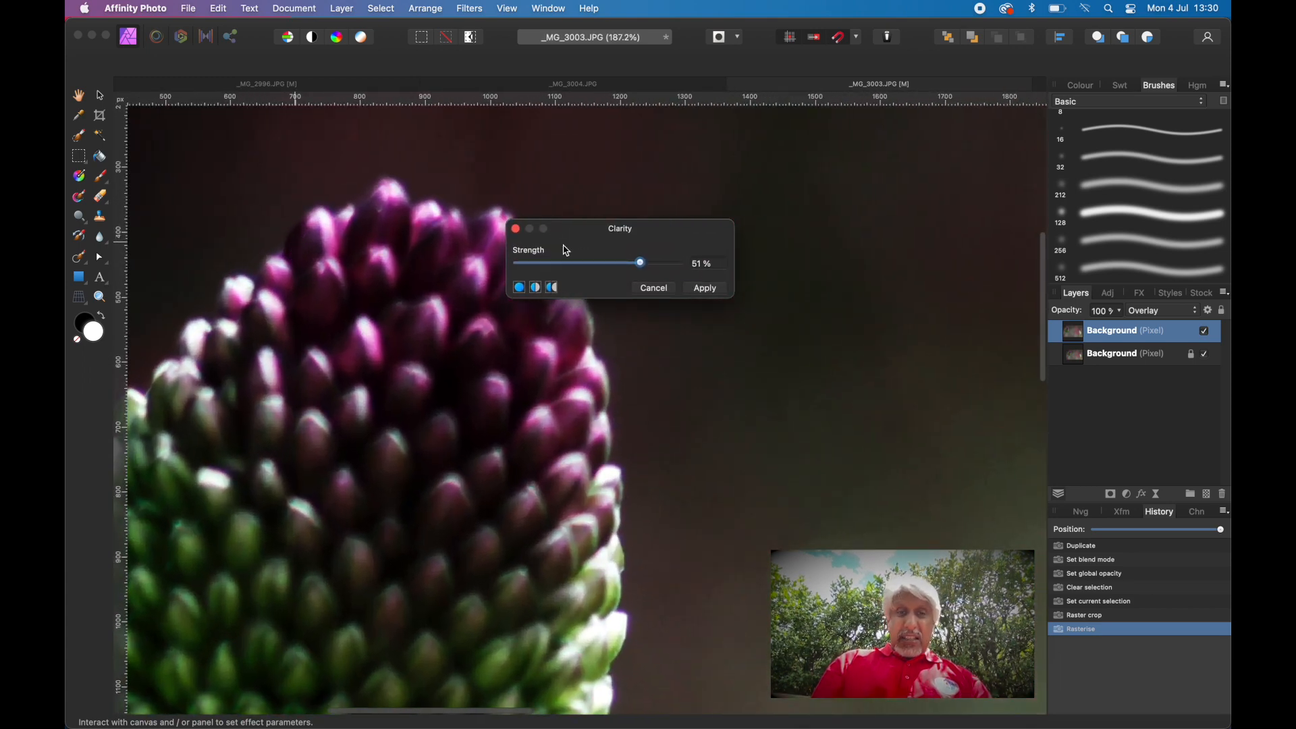
mouse_move(642, 268)
mouse_down()
mouse_move(673, 268)
mouse_move(534, 269)
mouse_move(702, 282)
mouse_move(566, 268)
mouse_move(649, 280)
mouse_up()
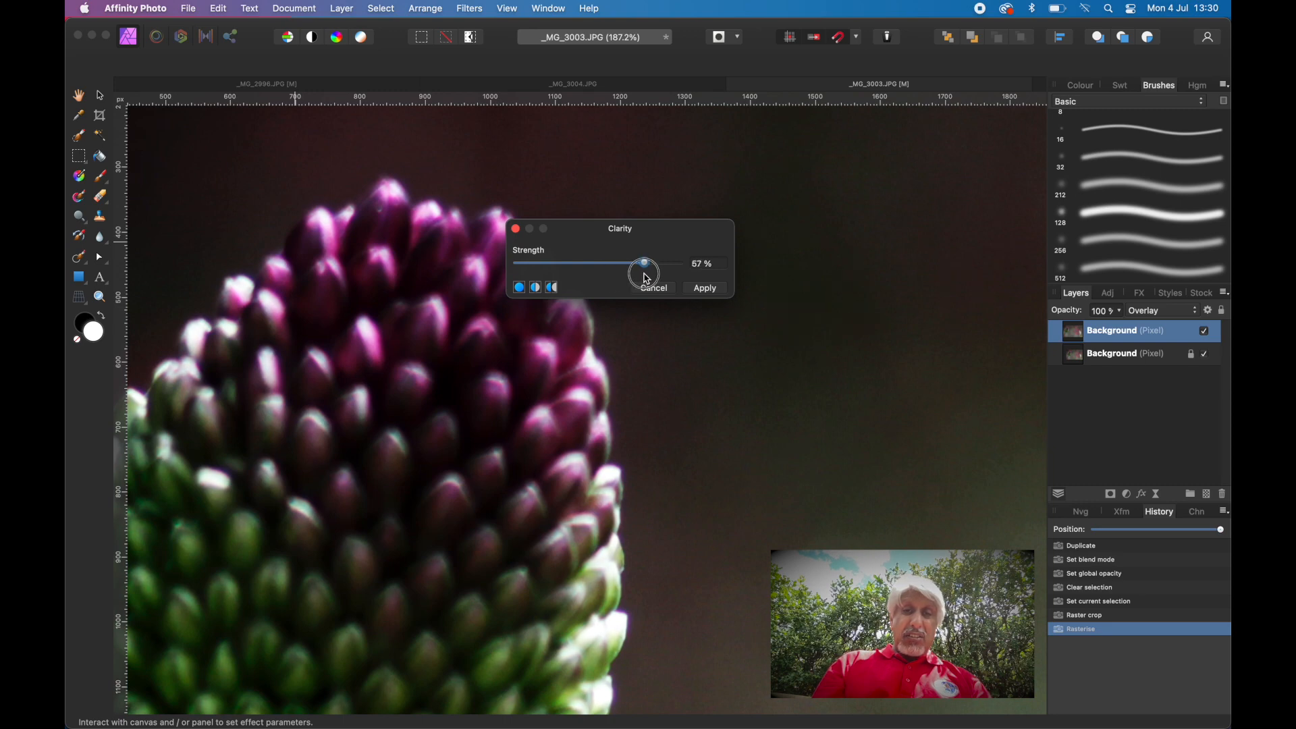
click(707, 290)
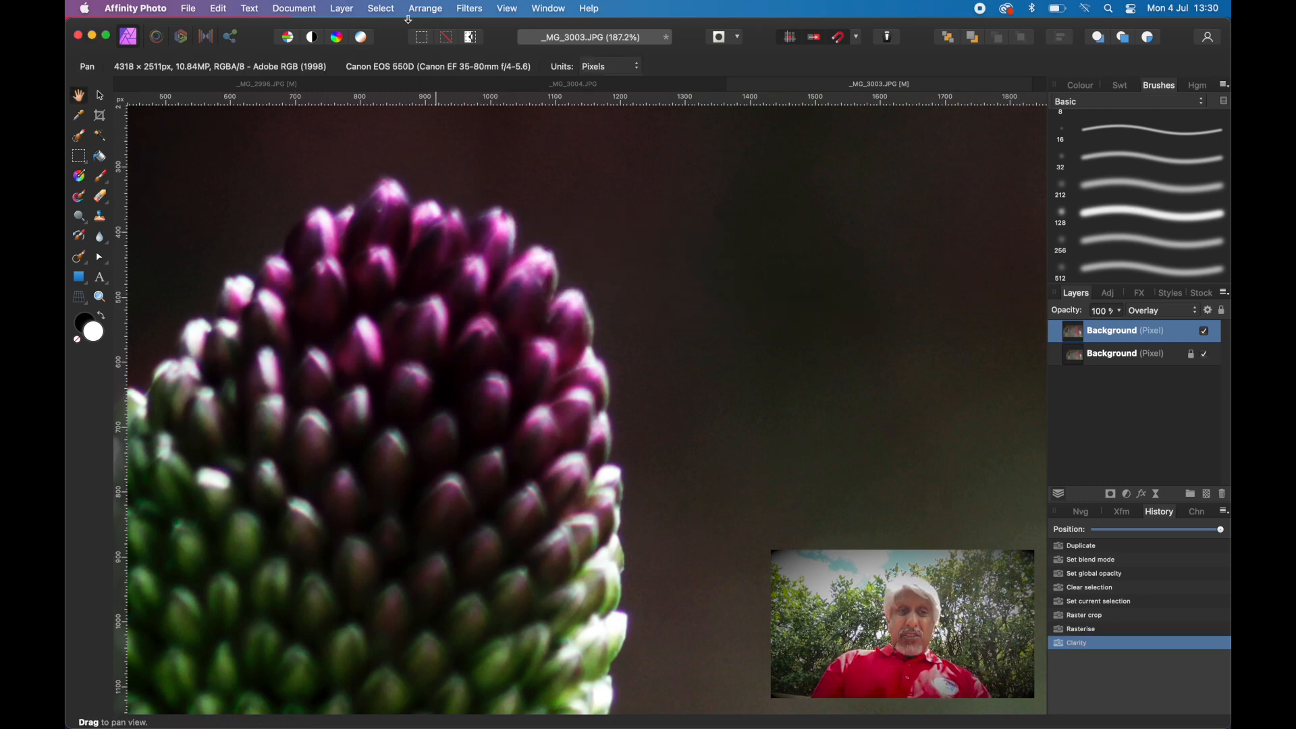
Apply the Unsharp Mask filter to the Overlay layer.
click(470, 9)
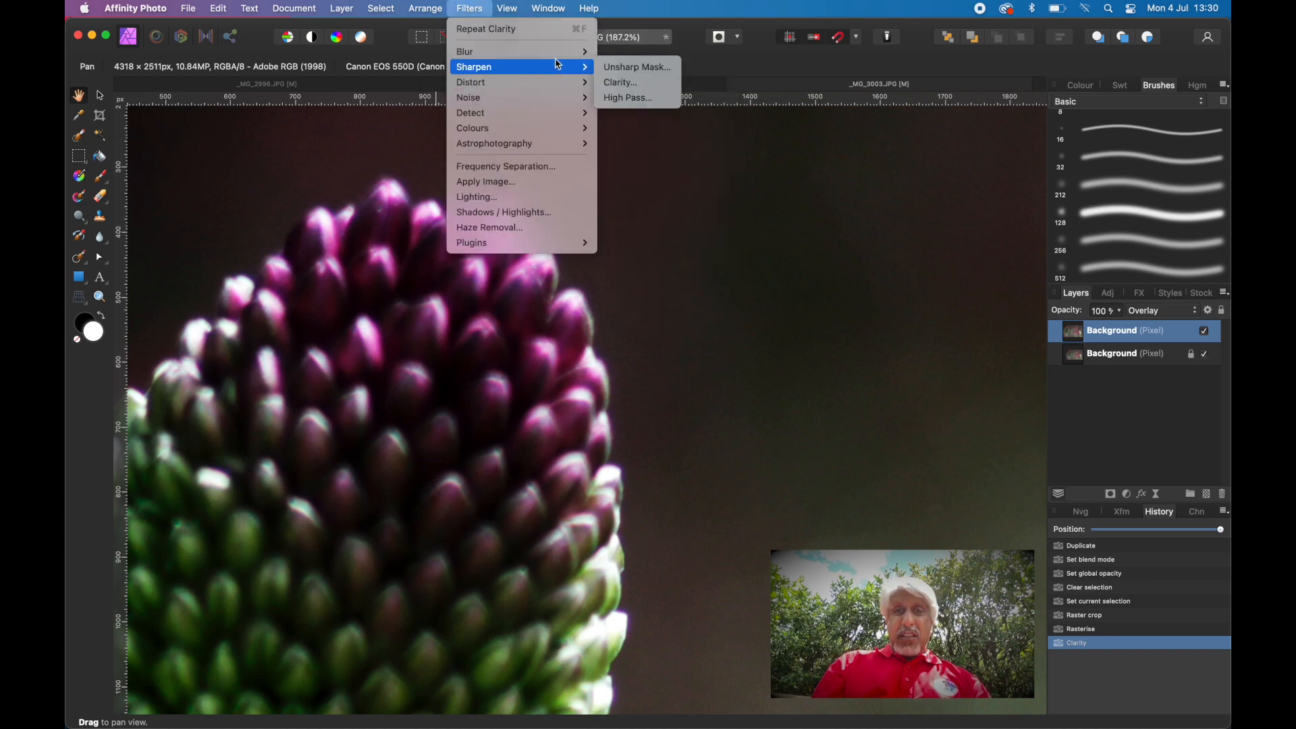
mouse_move(561, 70)
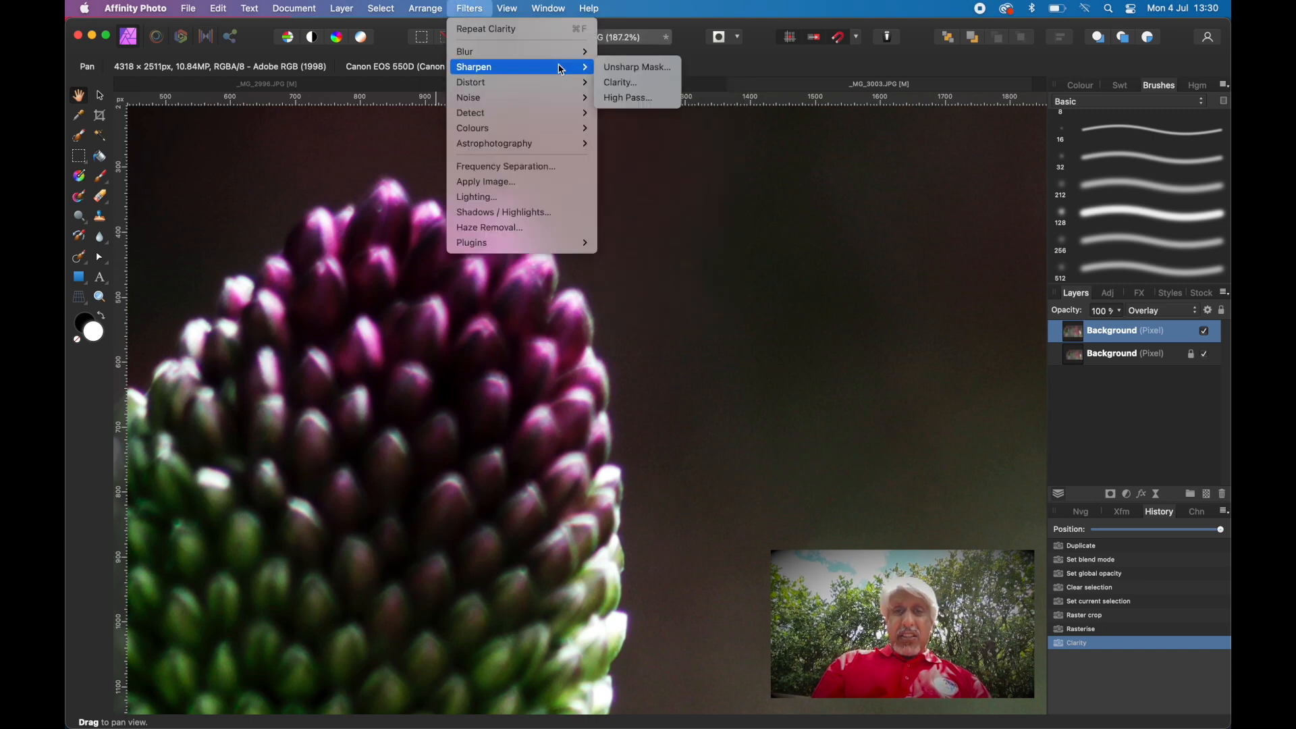
click(615, 70)
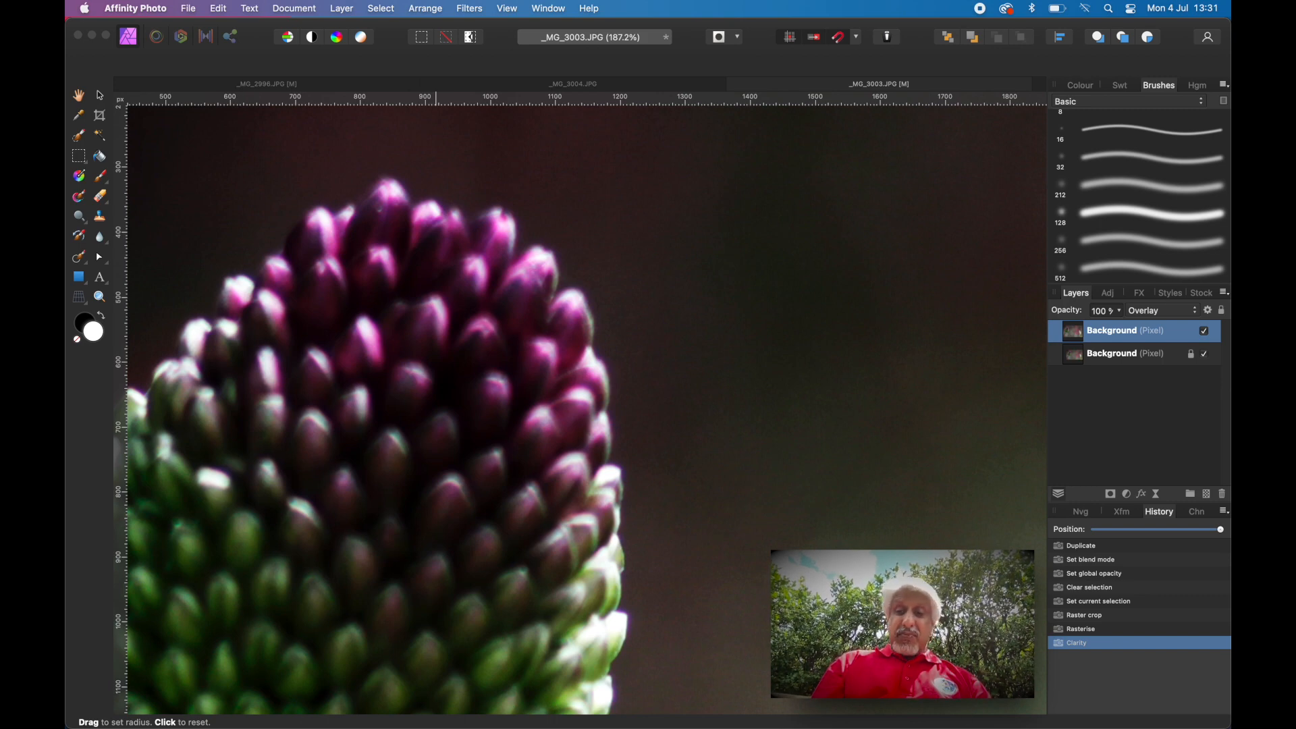
click(992, 681)
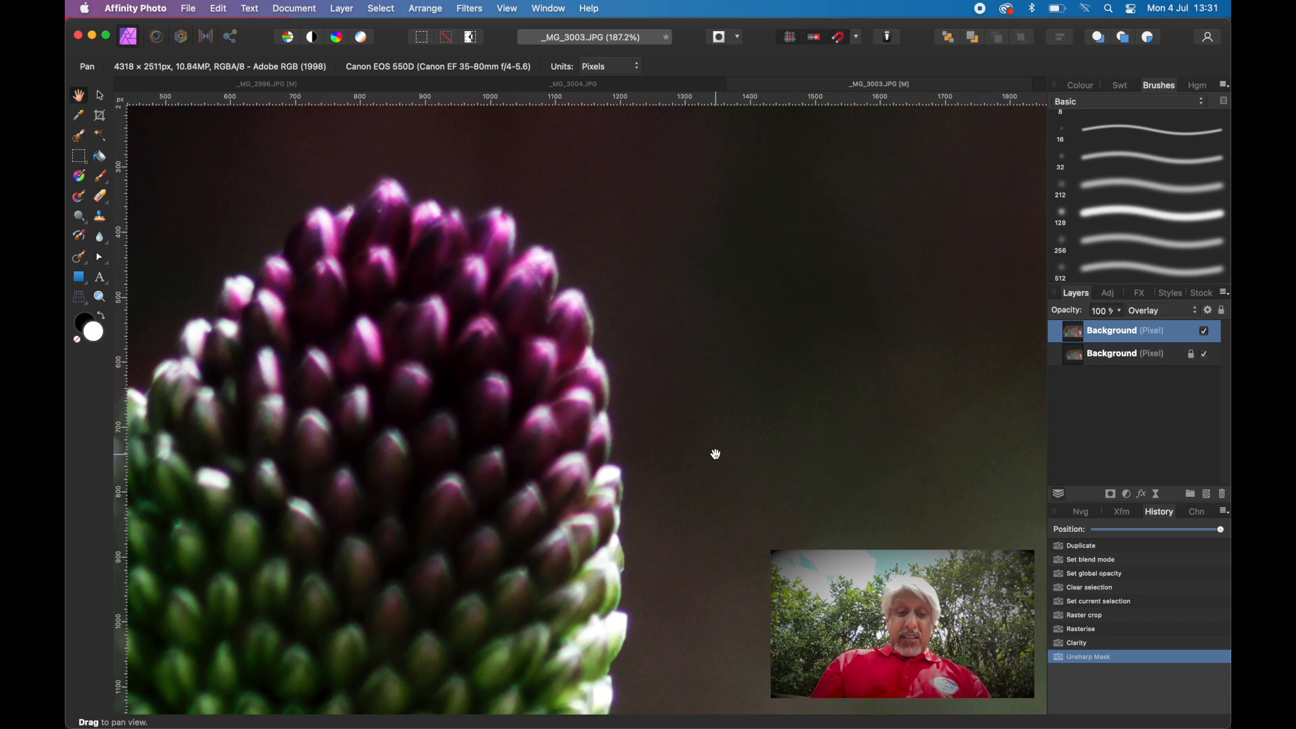
Add a new pixel layer above the Overlay layer and activate the Burn Brush Tool.
key(super+0)
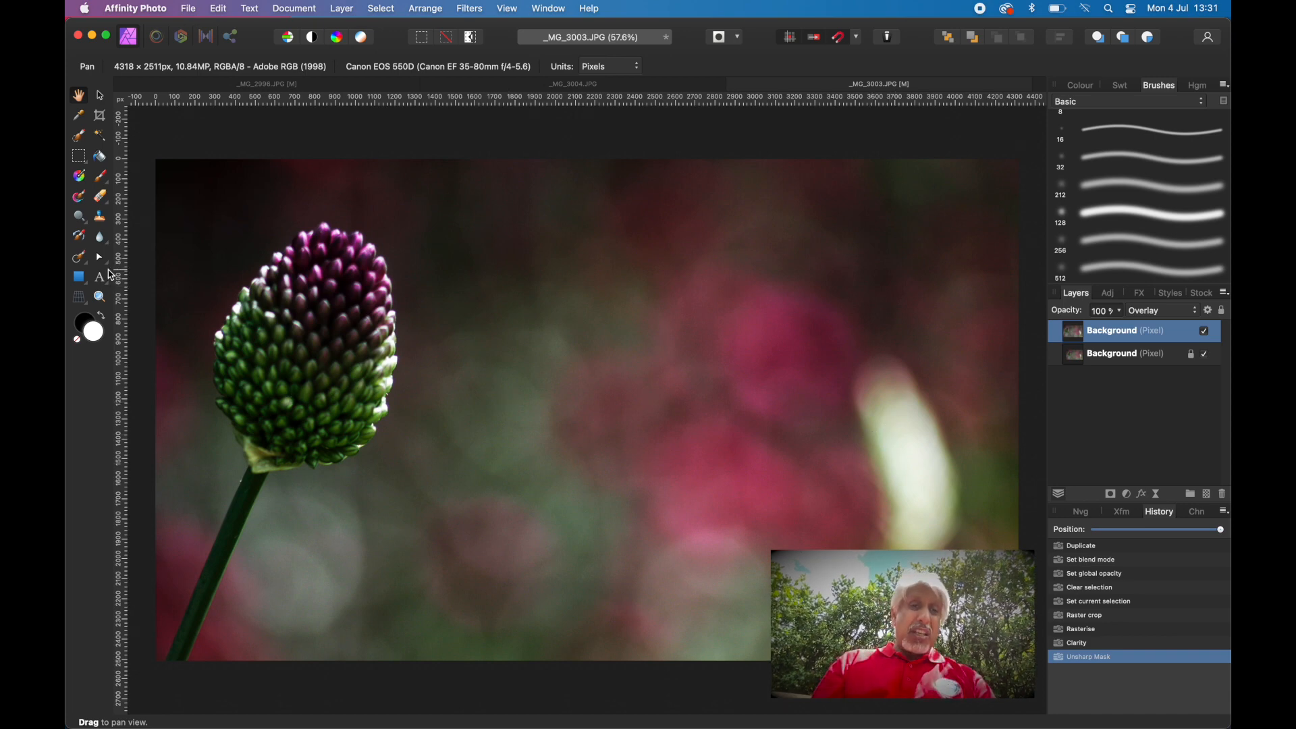
click(1207, 496)
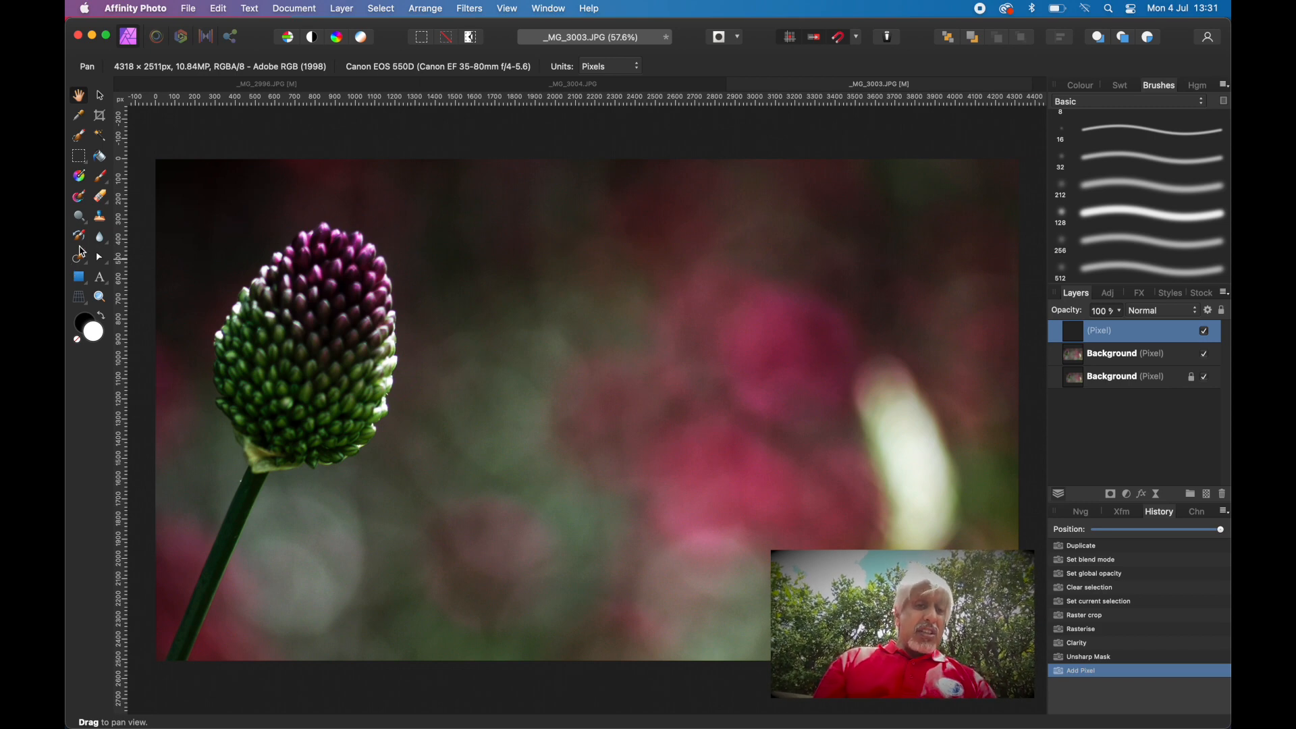
click(85, 220)
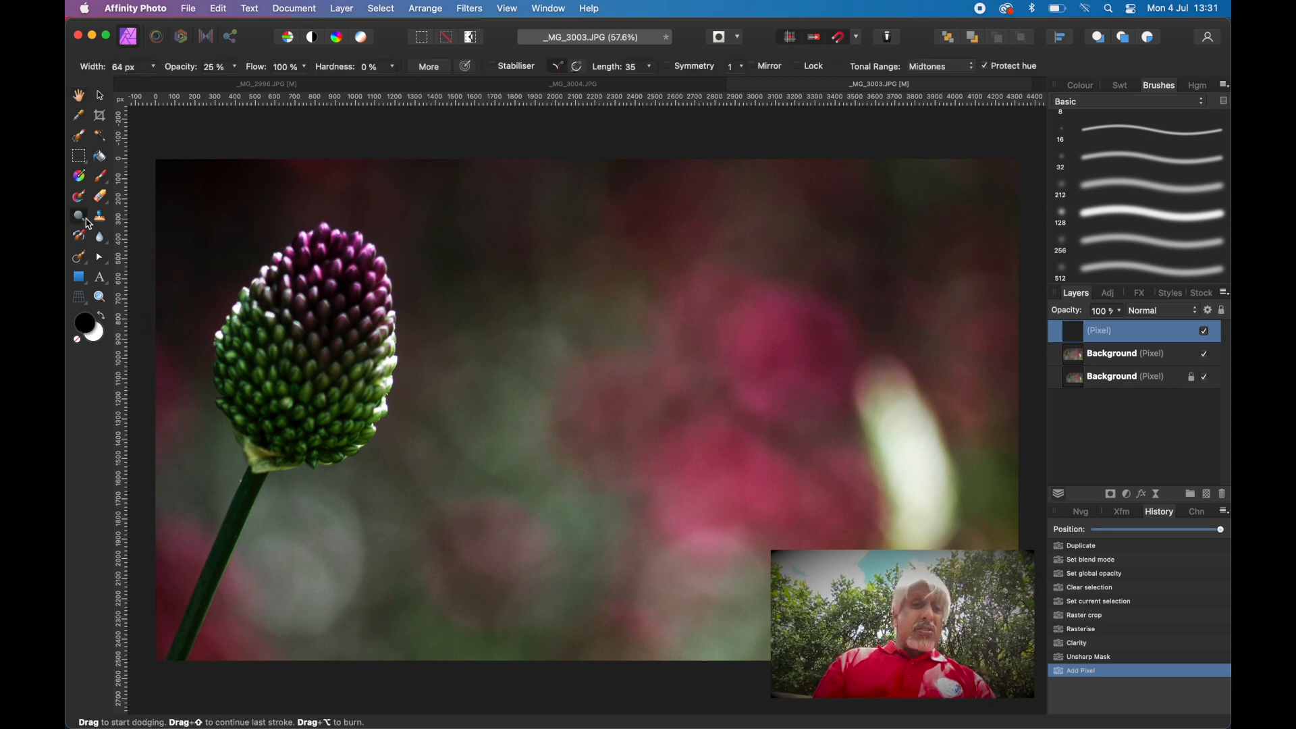
click(88, 228)
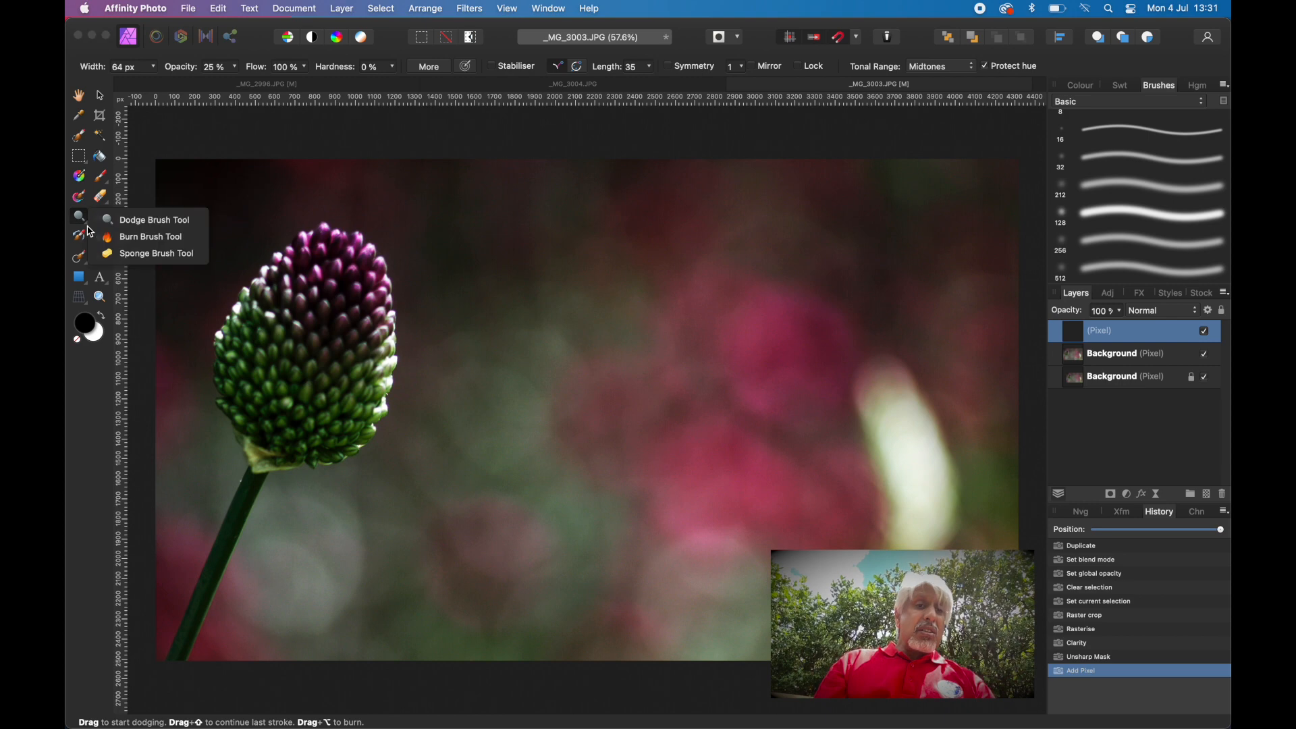
click(137, 236)
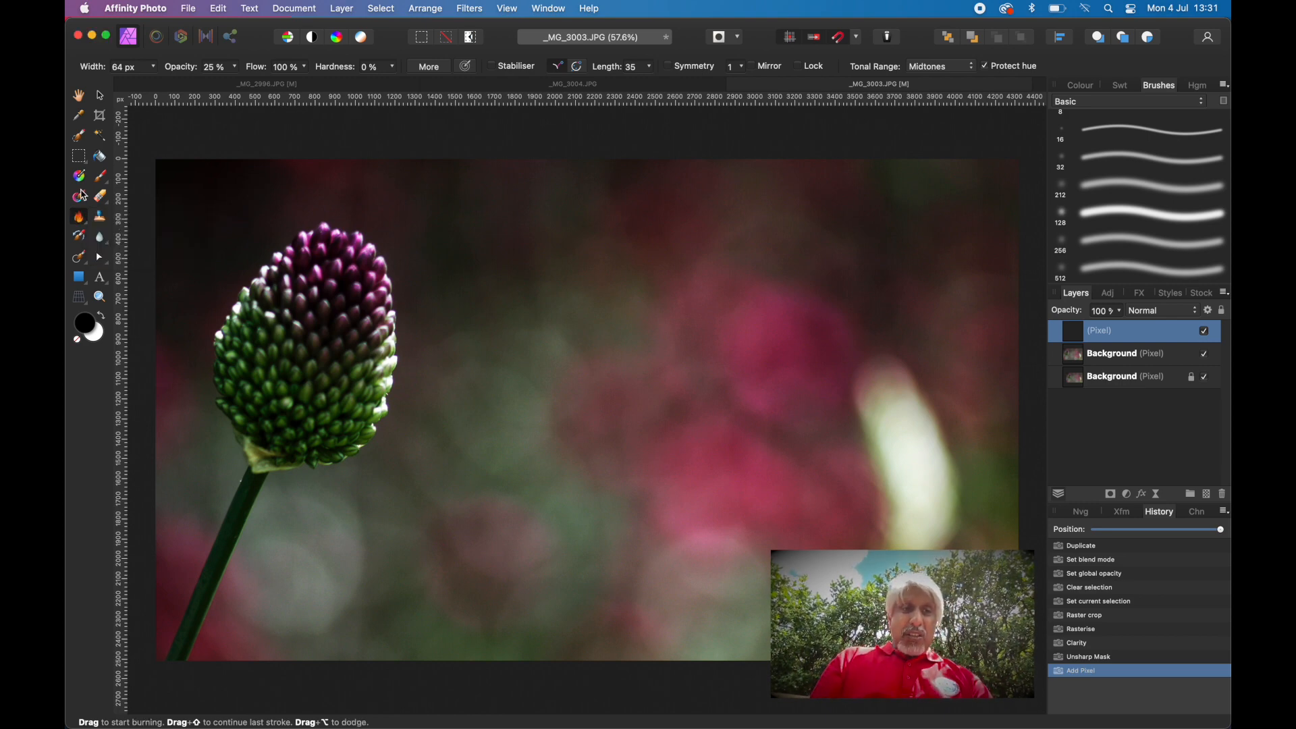
Choose the 256 px soft round light brush from the Basic set for burning.
key(bracketright)
key(bracketright)
key(bracketright)
key(bracketright)
key(bracketright)
key(bracketright)
key(bracketright)
key(bracketright)
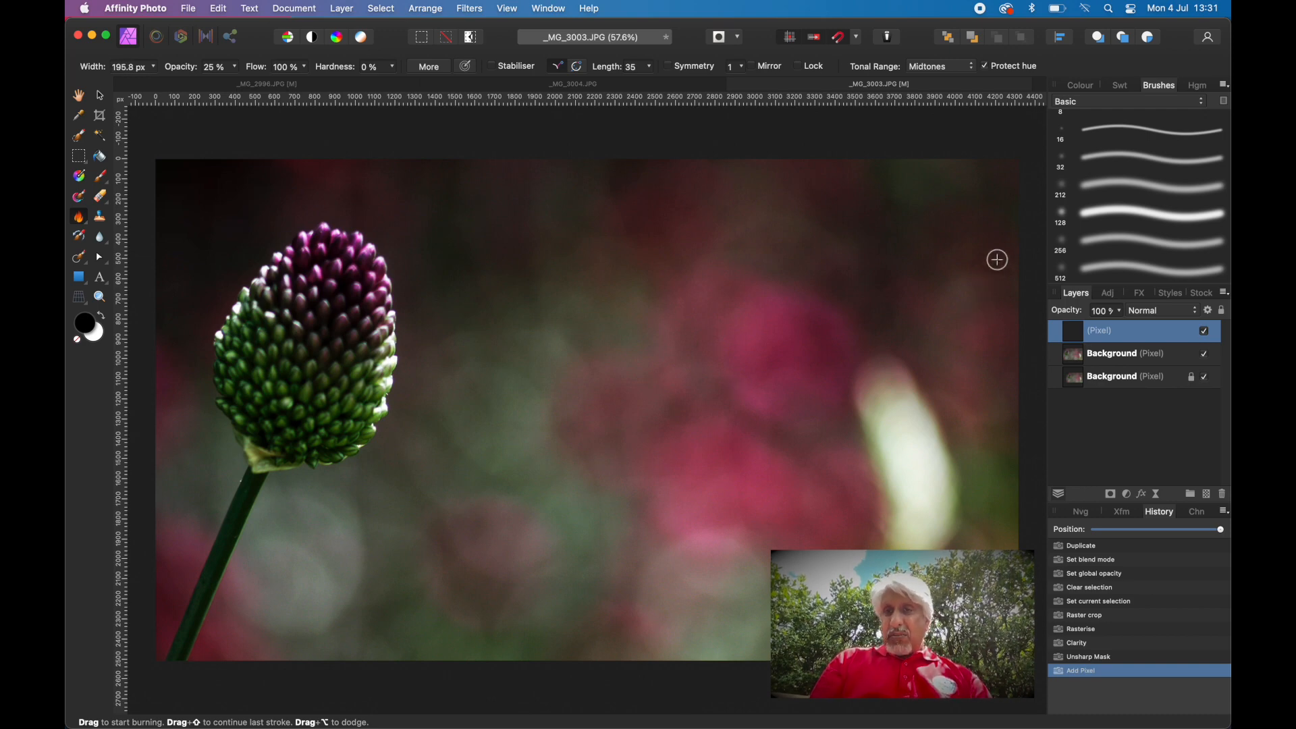
click(1139, 242)
double_click(1139, 242)
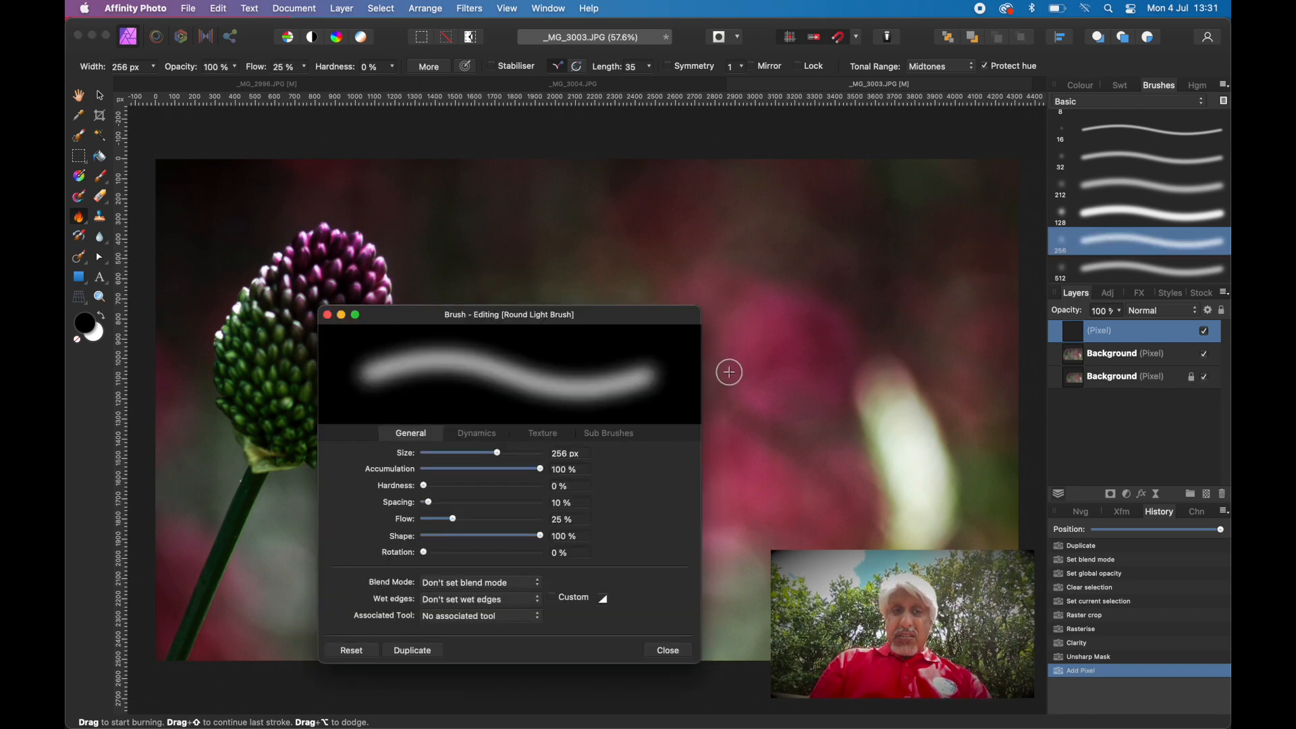
click(328, 315)
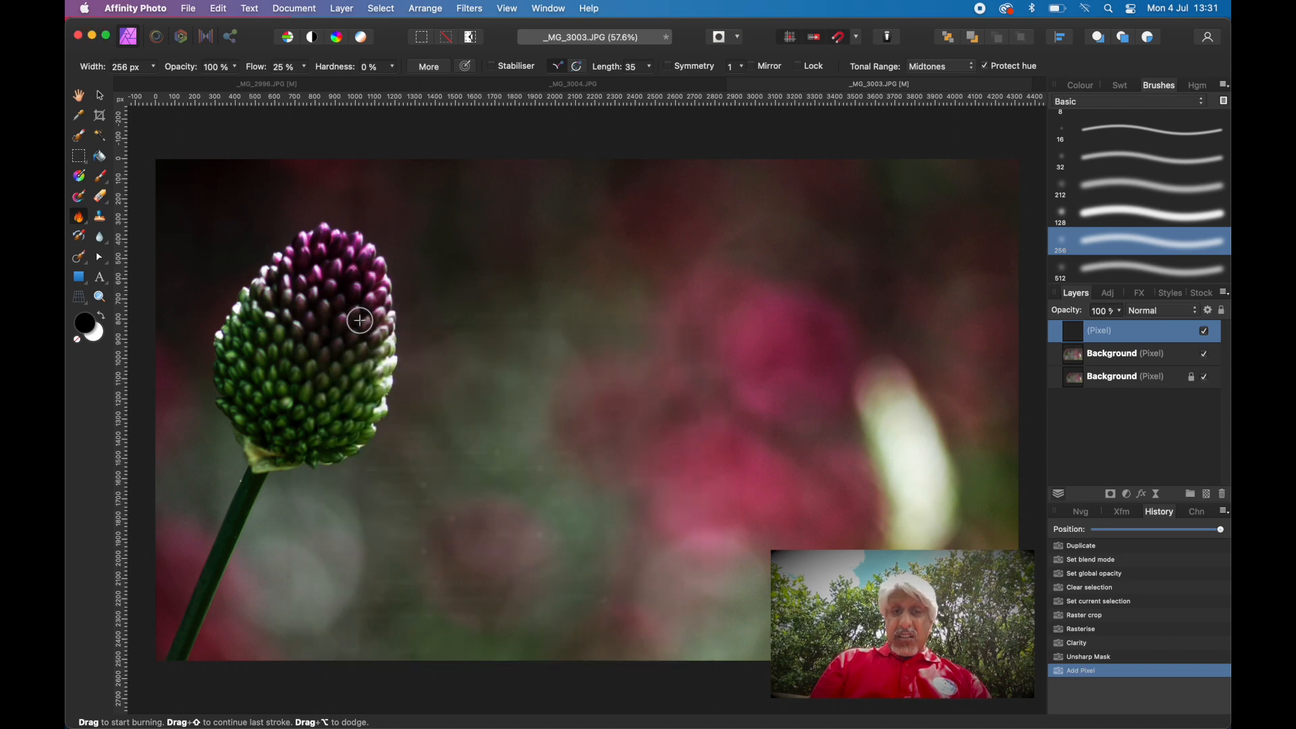
Enlarge the burn brush to about 515 px and burn over the area around the bright white blur in the background.
key(bracketright)
key(bracketright)
key(bracketright)
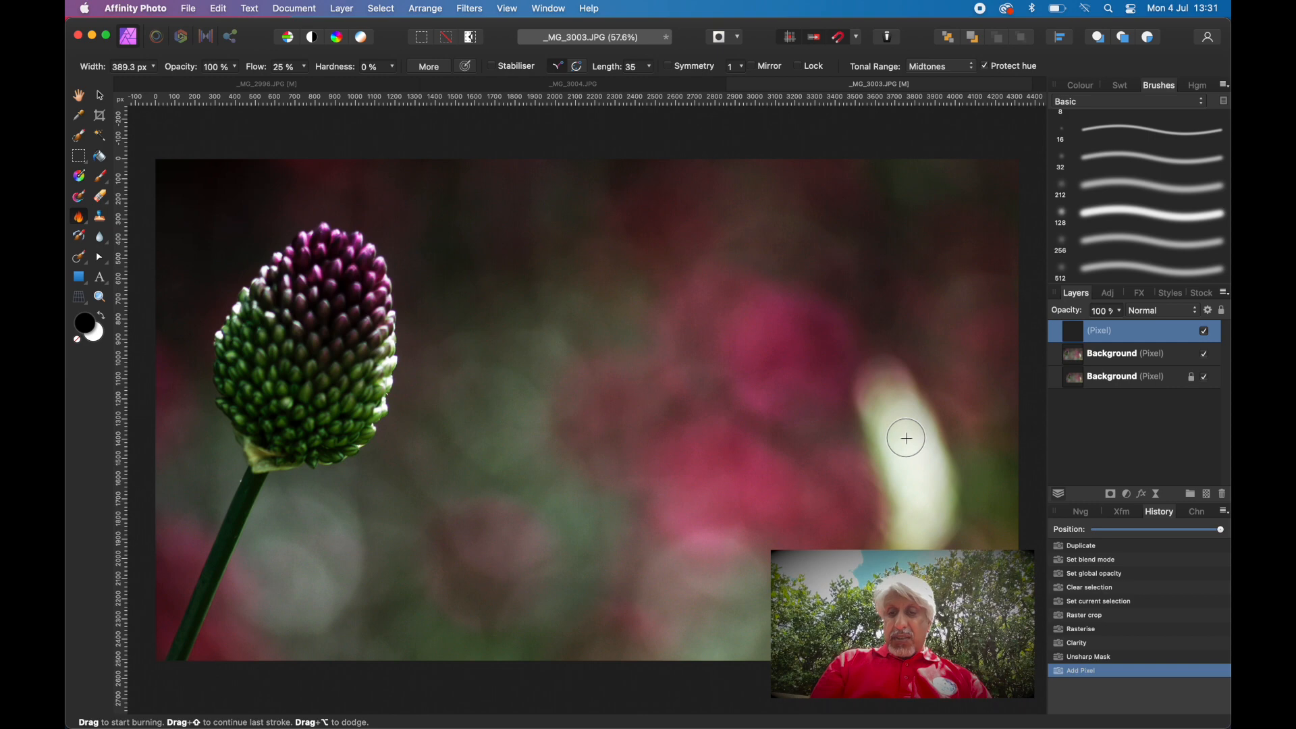
key(bracketright)
key(bracketright)
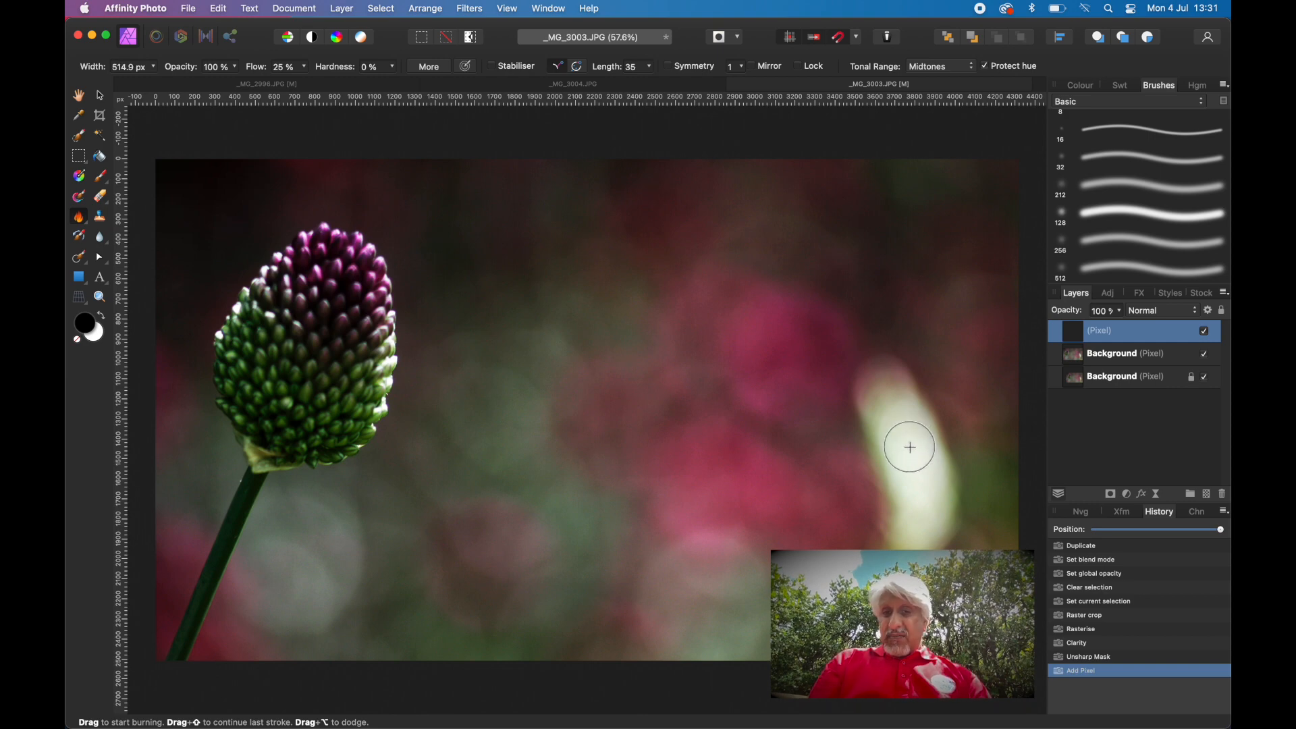
mouse_move(829, 448)
mouse_down()
mouse_move(815, 419)
mouse_move(919, 421)
mouse_move(911, 414)
mouse_move(886, 409)
mouse_move(926, 509)
mouse_move(927, 493)
mouse_move(924, 538)
mouse_move(915, 439)
mouse_move(918, 514)
mouse_move(933, 499)
mouse_move(928, 522)
mouse_move(882, 411)
mouse_up()
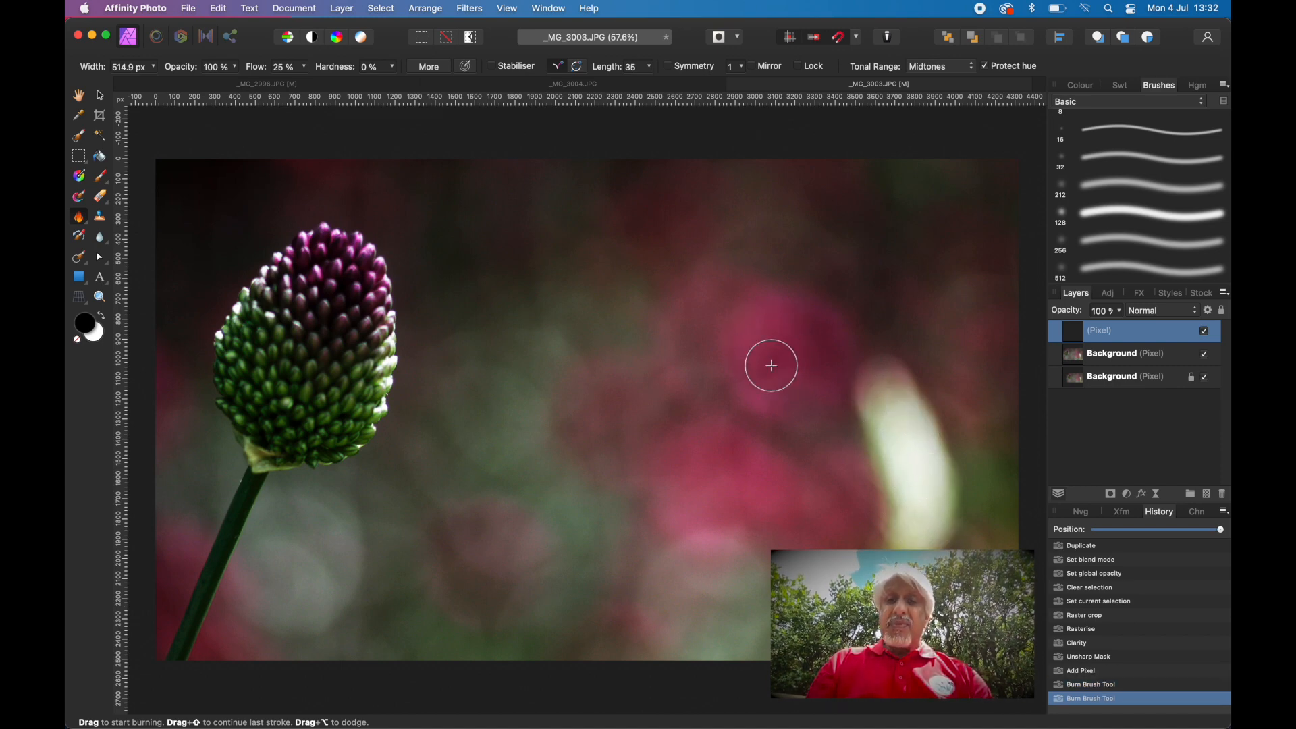
Set the burn tonal range to Highlights and burn over the bright white blur on the new pixel layer.
drag(879, 399, 895, 405)
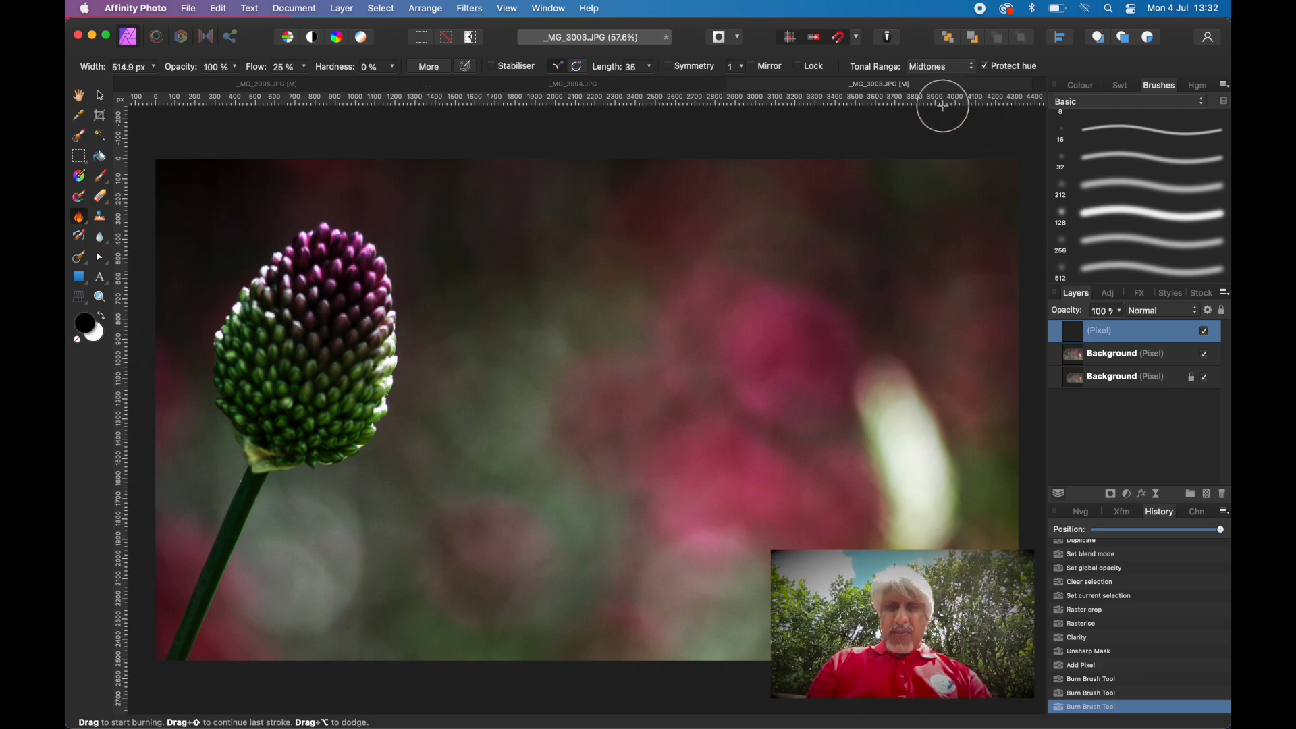
click(973, 71)
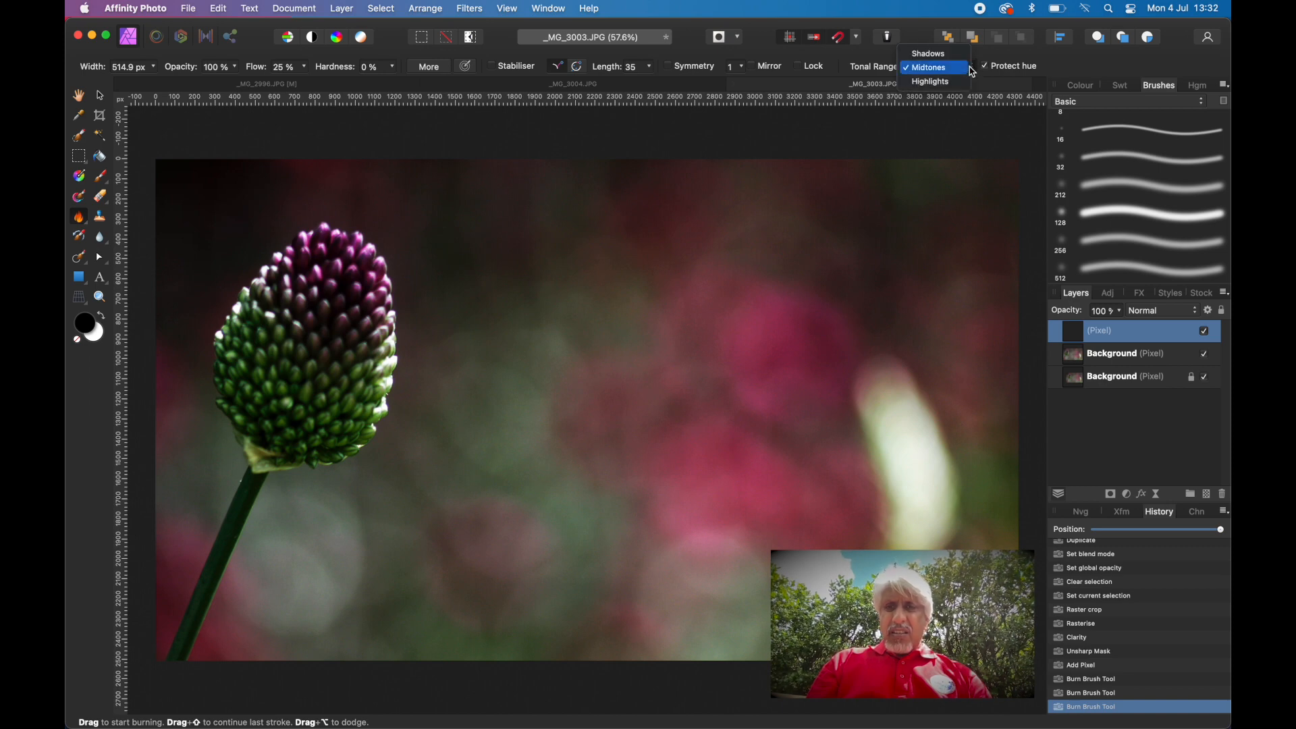
click(934, 81)
drag(897, 405, 899, 432)
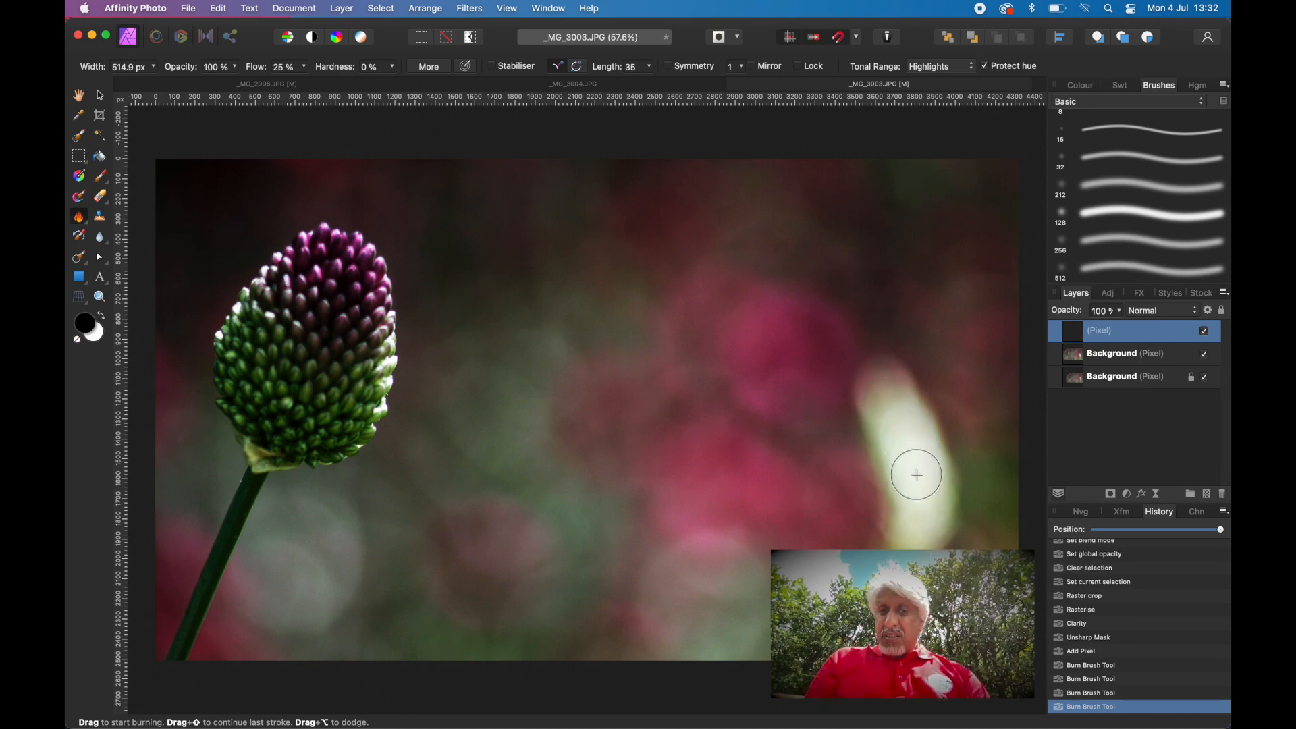
drag(917, 470, 904, 437)
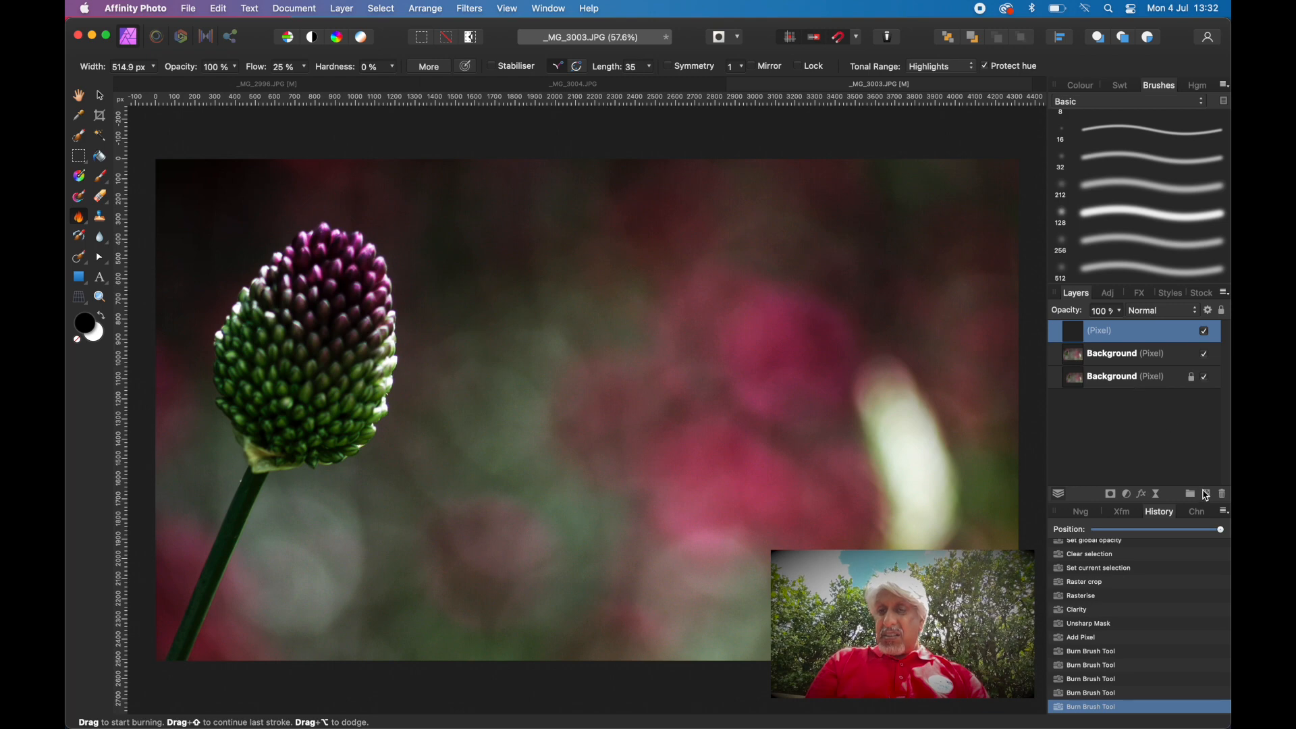
Delete the empty pixel layer and burn over the white background blur directly on the Overlay layer.
click(1223, 498)
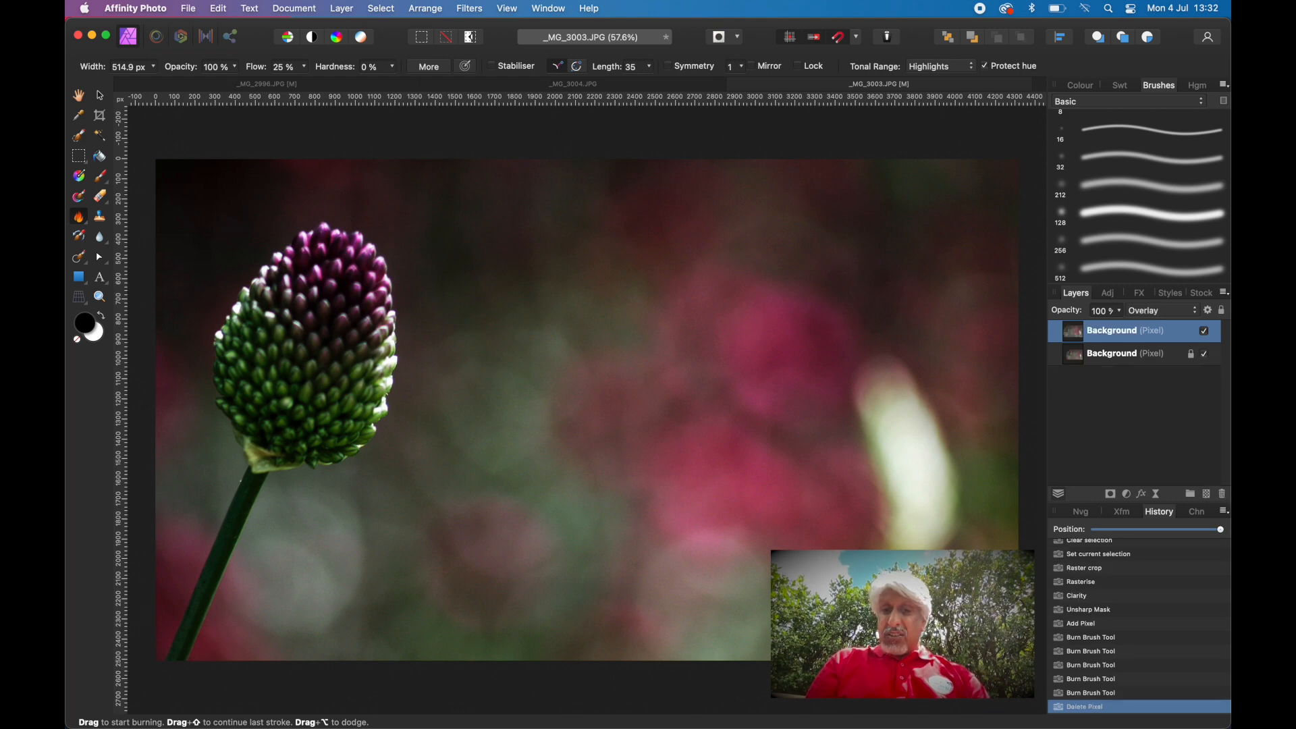
mouse_move(899, 414)
mouse_down()
mouse_move(920, 506)
mouse_move(914, 448)
mouse_move(882, 400)
mouse_move(903, 507)
mouse_move(917, 498)
mouse_move(913, 437)
mouse_move(889, 422)
mouse_move(919, 503)
mouse_move(868, 405)
mouse_move(905, 450)
mouse_up()
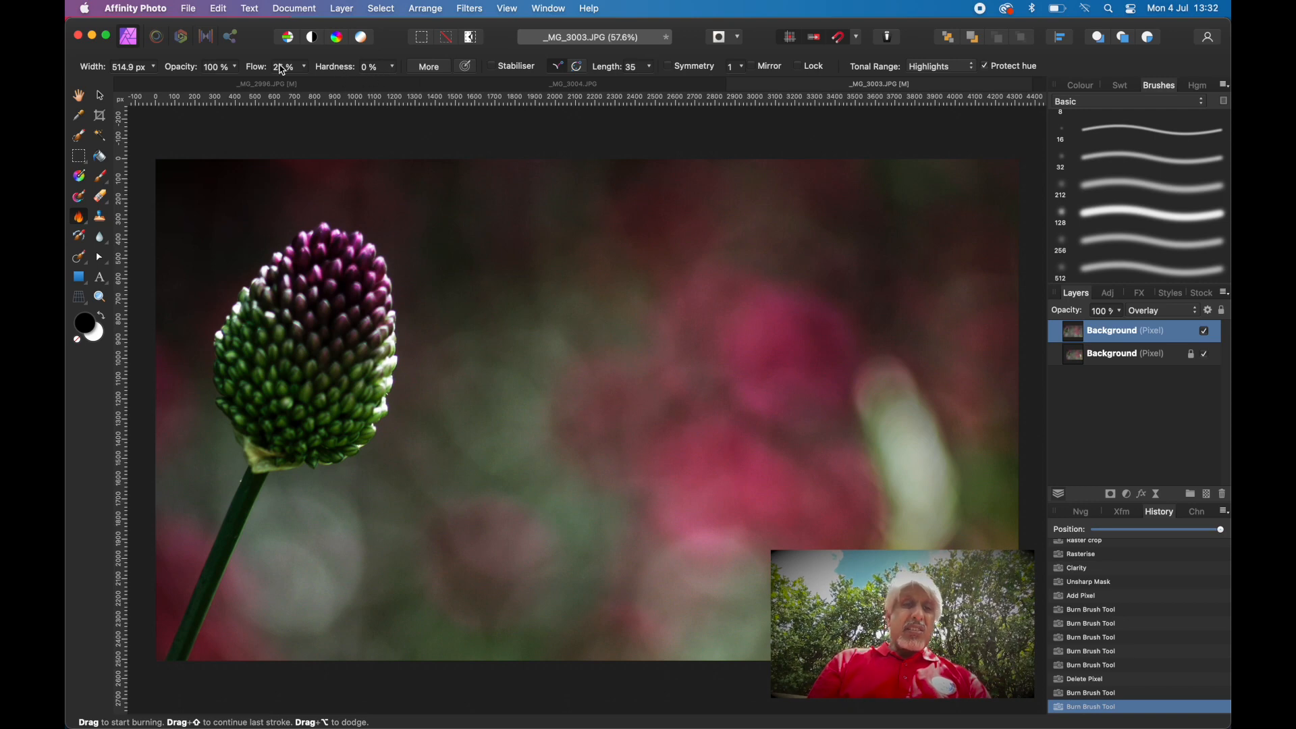
Raise the burn brush flow to 41% and burn further over the white blur on the Overlay layer.
click(304, 71)
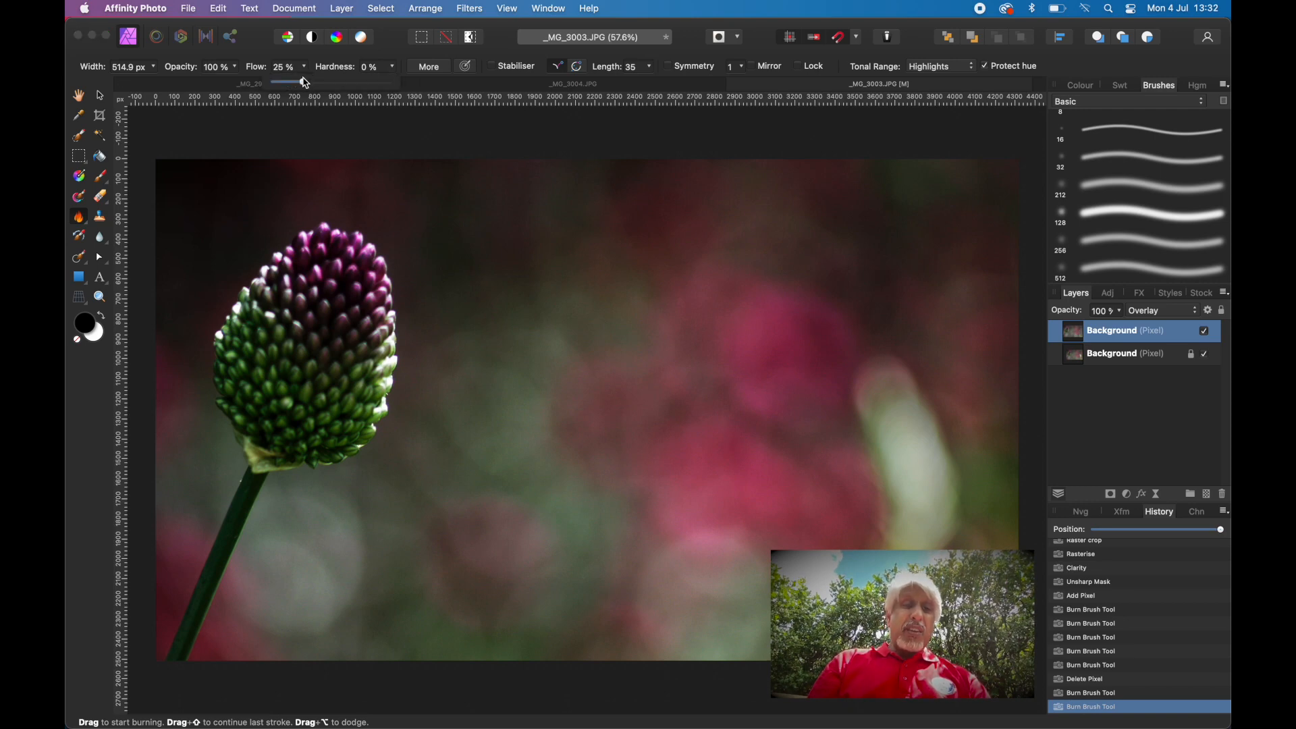
drag(306, 88, 322, 82)
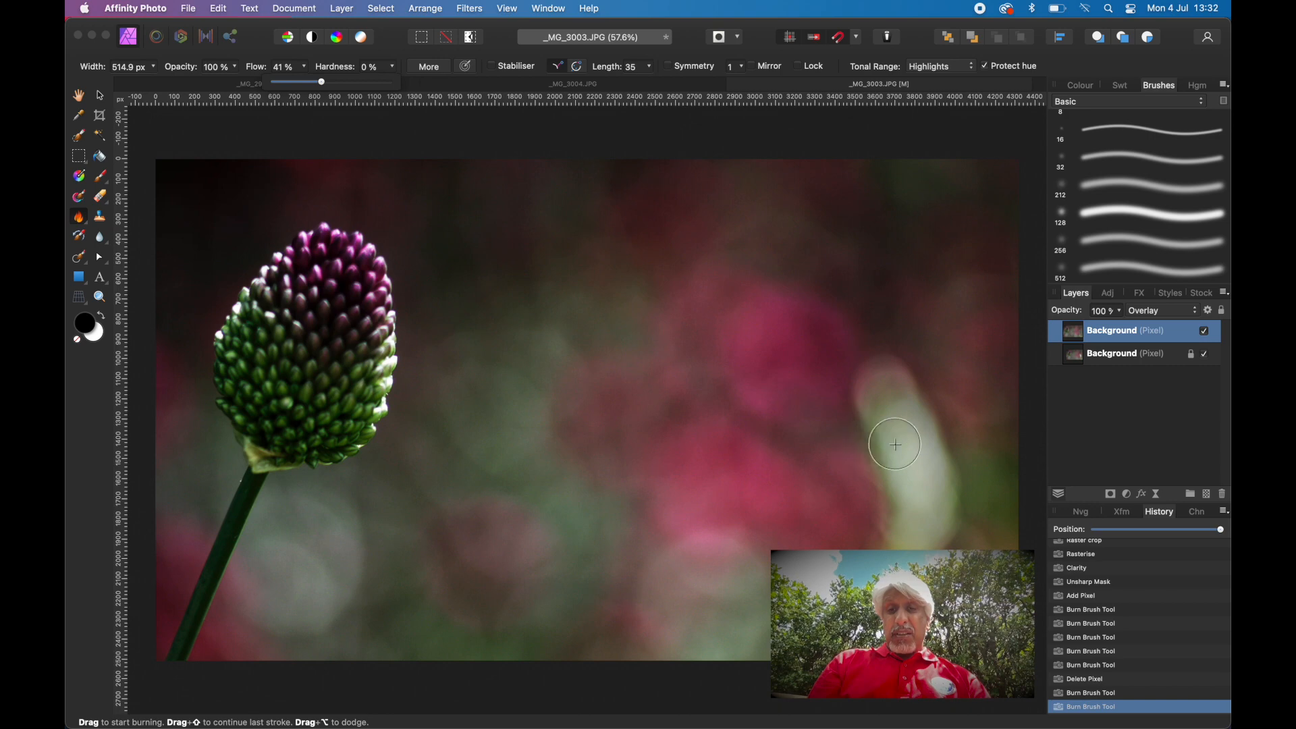
click(900, 425)
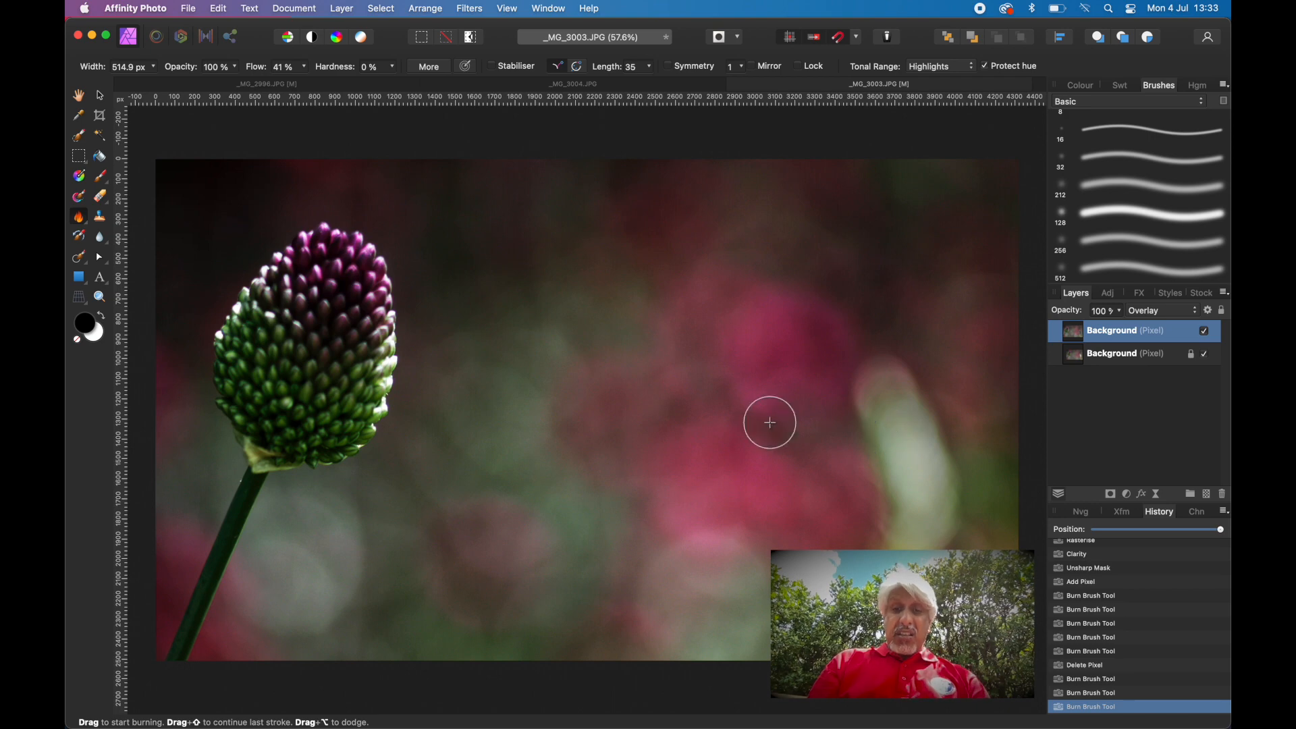
Examine the photo at smaller and larger magnifications to judge how the burned background blur looks.
scroll(770, 423, down, 6)
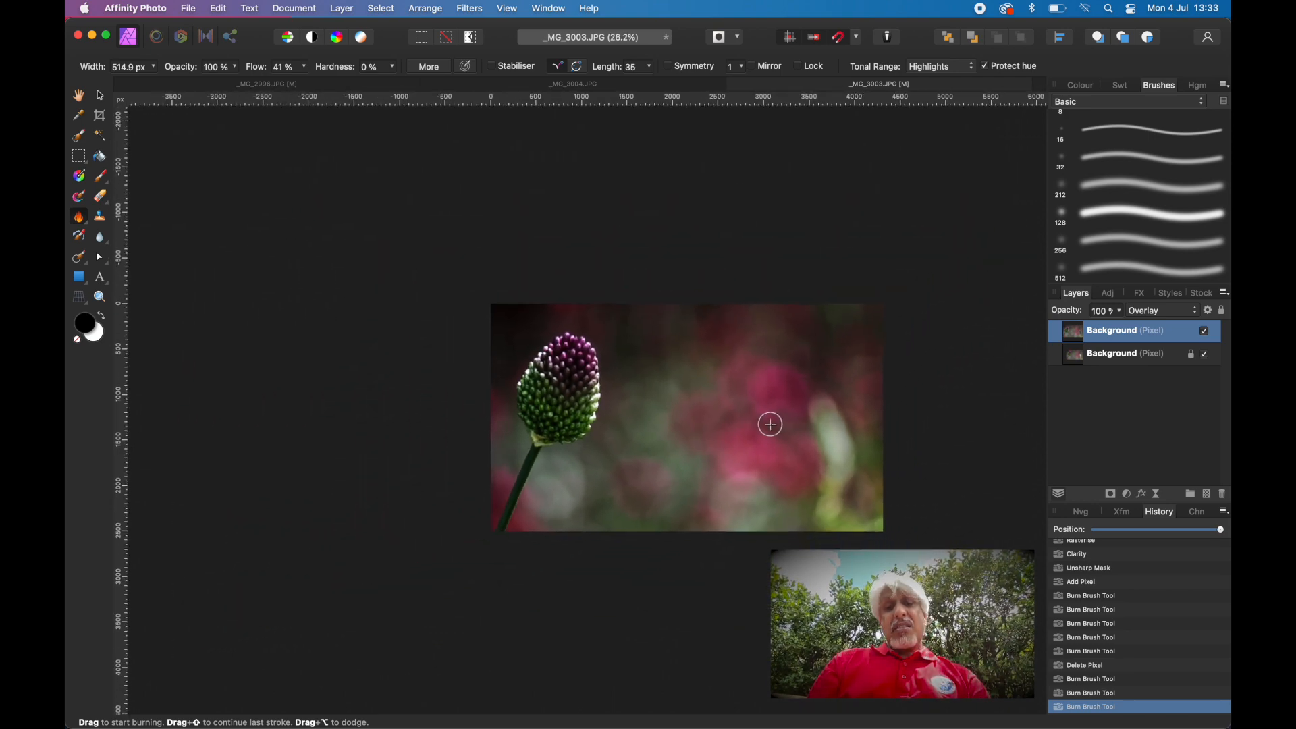
scroll(770, 424, up, 4)
scroll(770, 424, down, 2)
scroll(770, 424, up, 2)
scroll(770, 424, up, 3)
scroll(771, 424, down, 1)
scroll(770, 424, up, 1)
scroll(770, 423, up, 1)
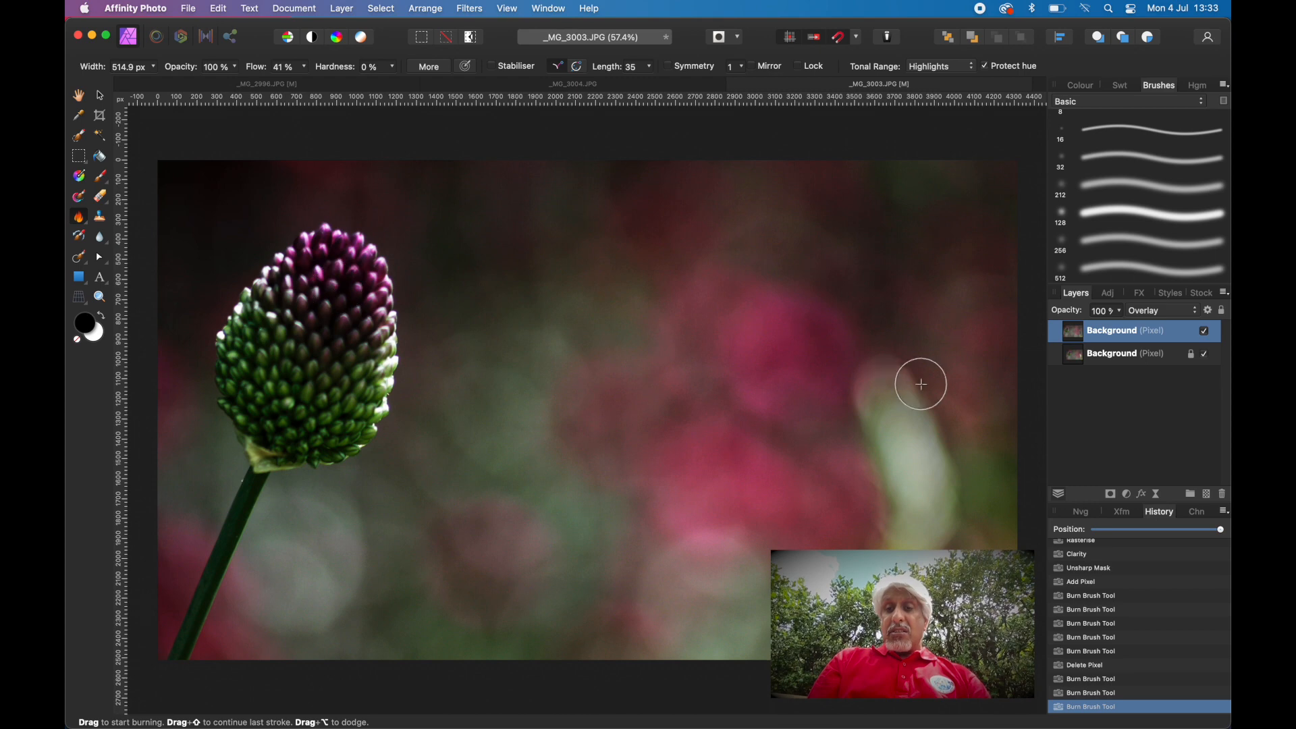
Add an HSL Shift adjustment layer, choose the magenta range and sample its hue from the purple buds at the flower's top.
click(1131, 499)
click(1123, 535)
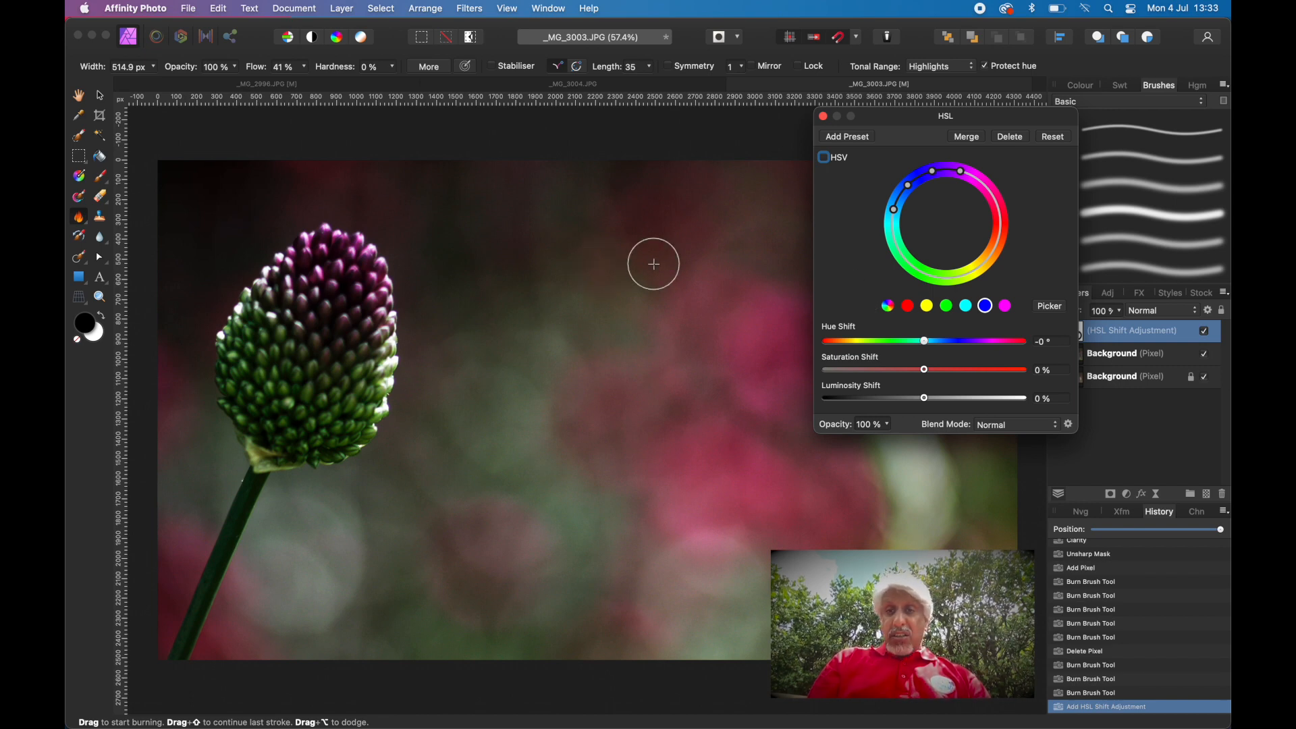
click(1006, 310)
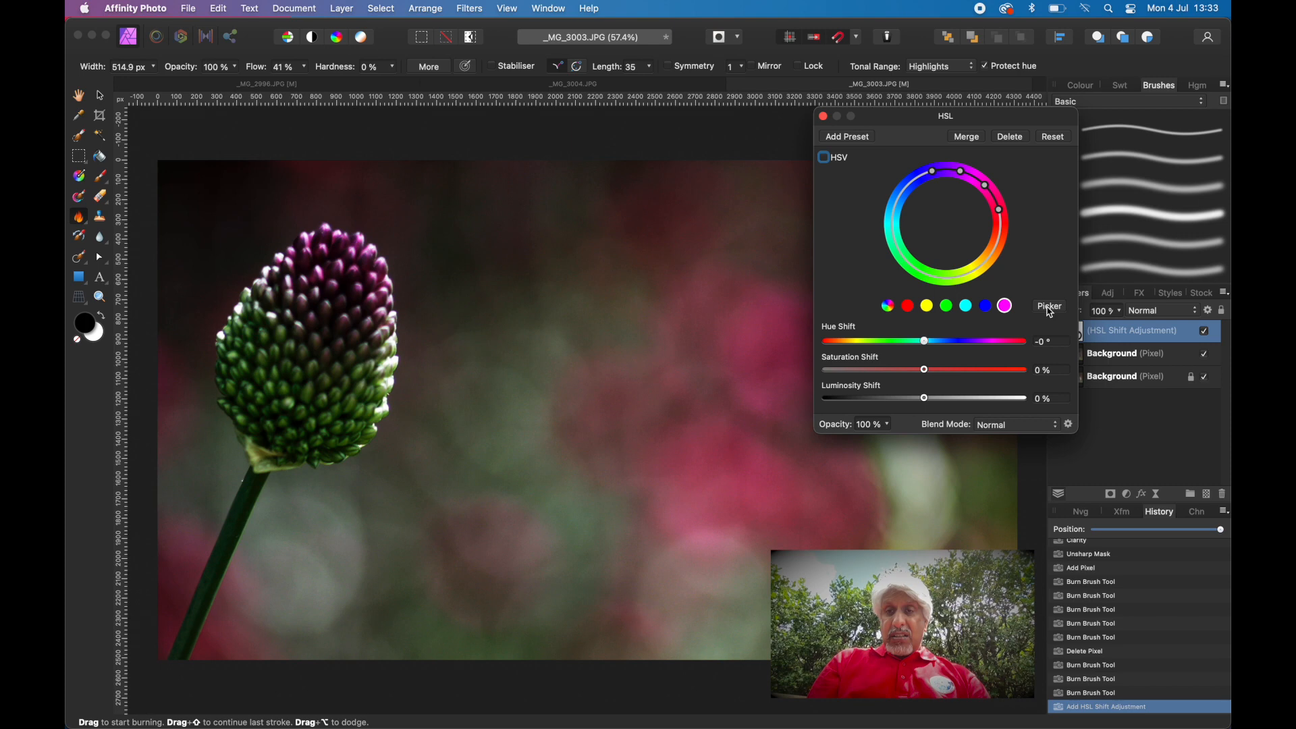
click(1051, 310)
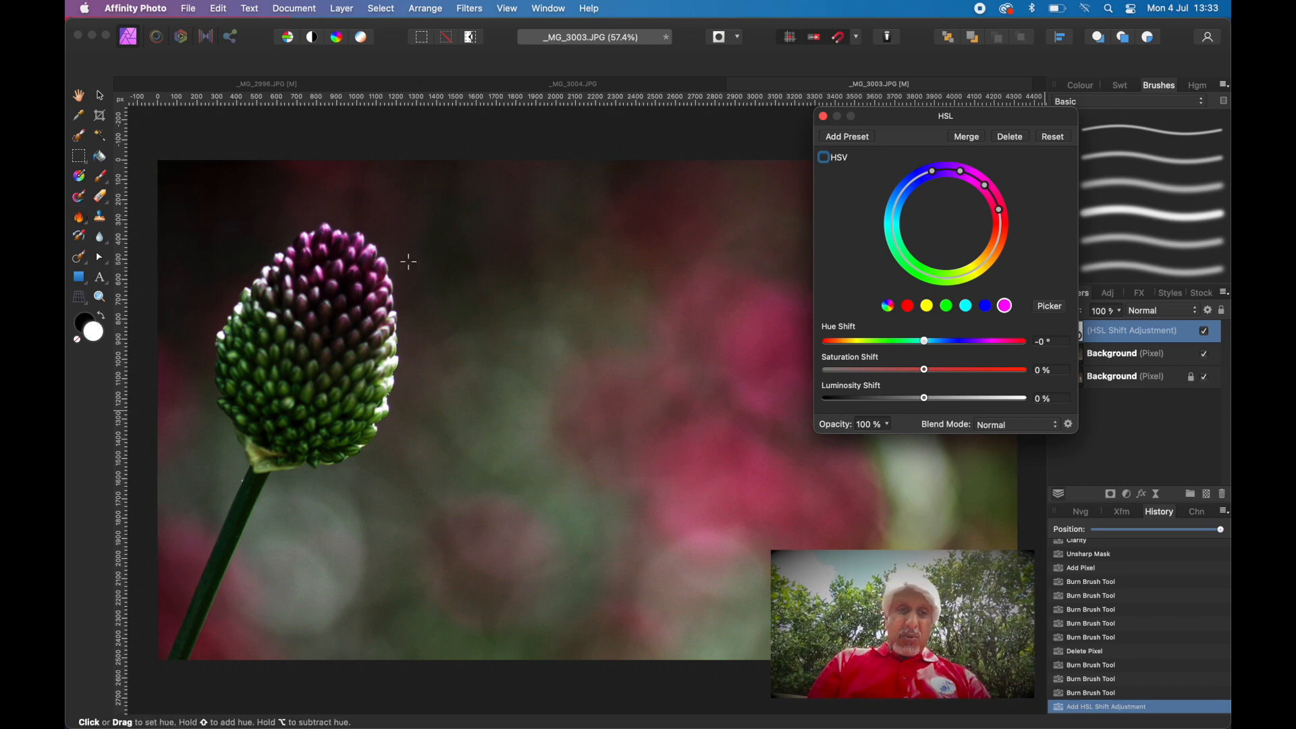
scroll(346, 251, up, 5)
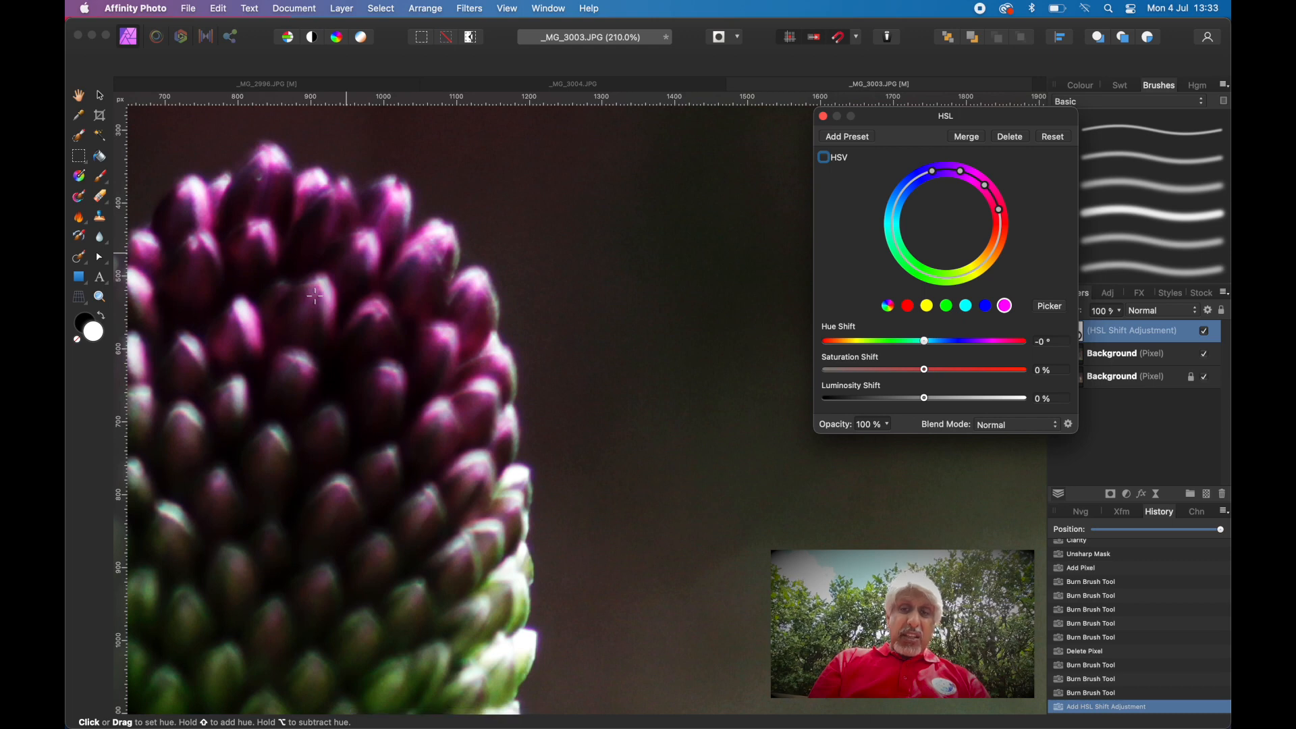
click(315, 295)
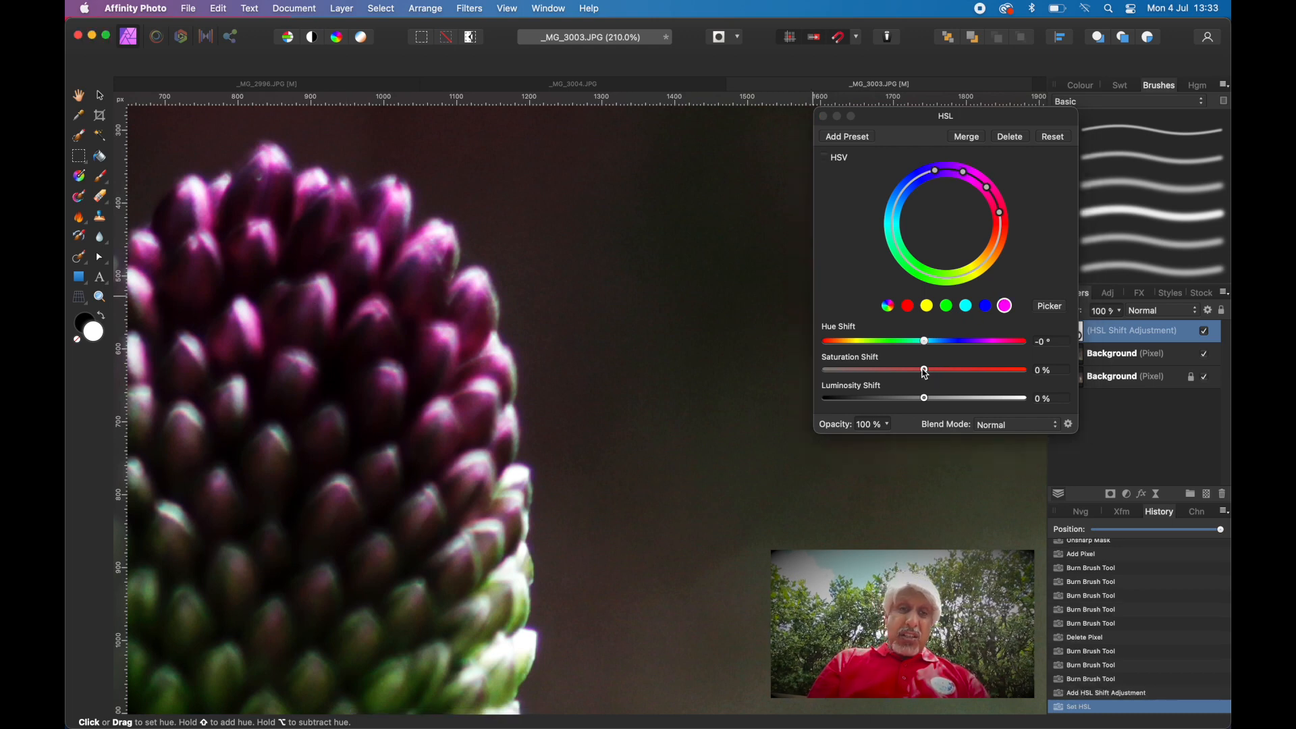
Set the magenta range's Saturation Shift to 44%, close the HSL settings and fit the whole photo in view.
drag(925, 373, 971, 382)
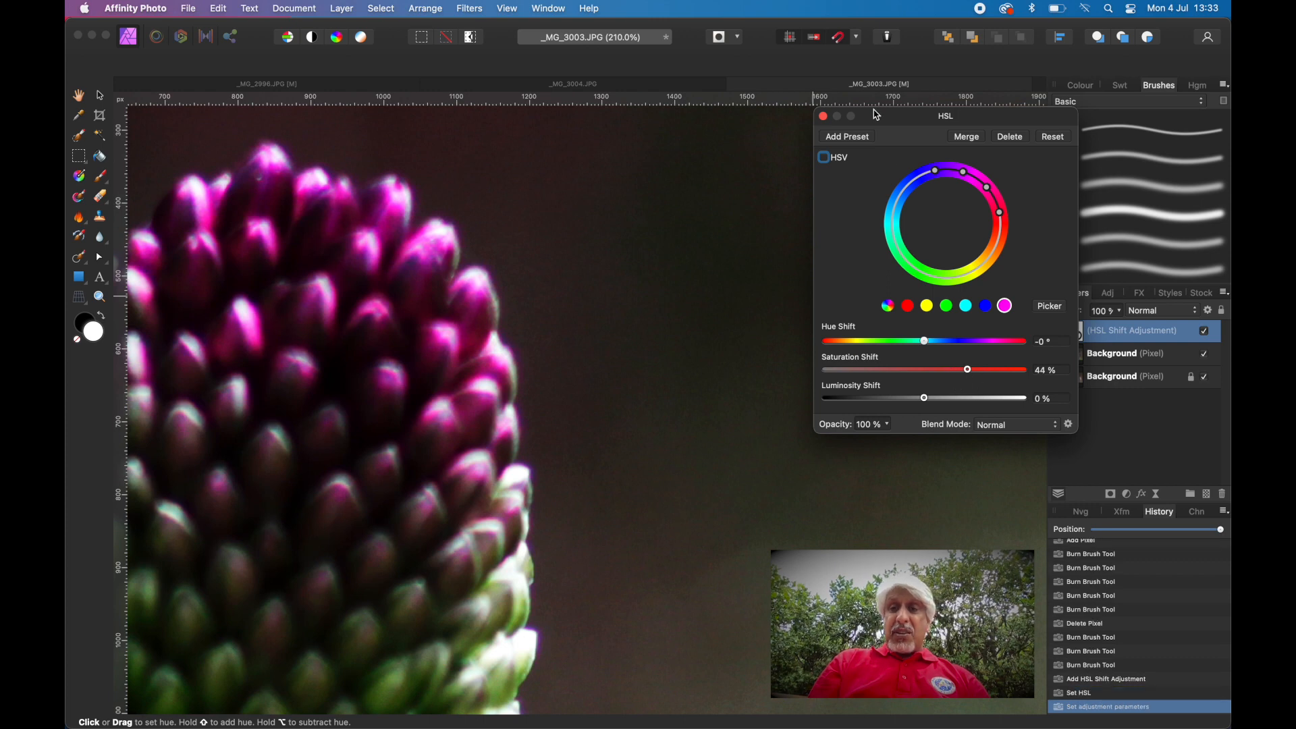
click(824, 118)
key(super+0)
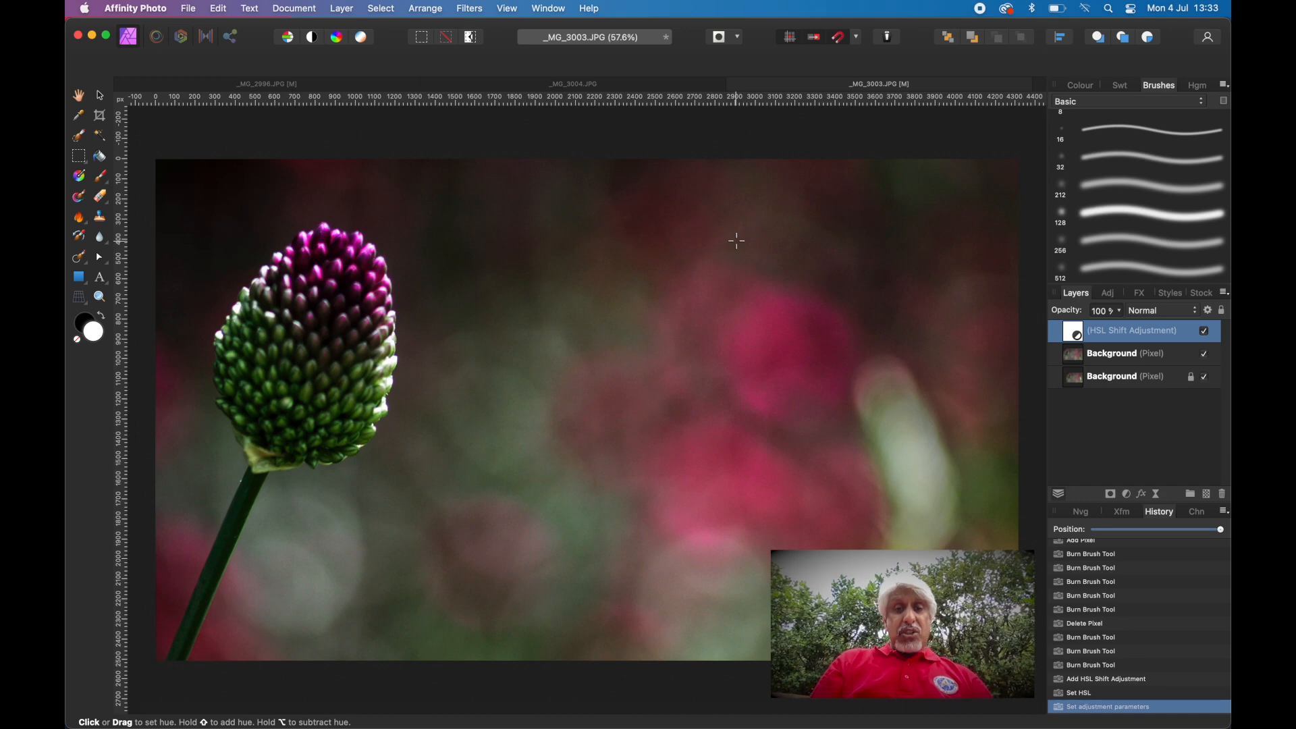
Toggle the HSL Shift adjustment's visibility to compare the photo before and after, leaving the adjustment visible.
click(1207, 332)
click(1205, 357)
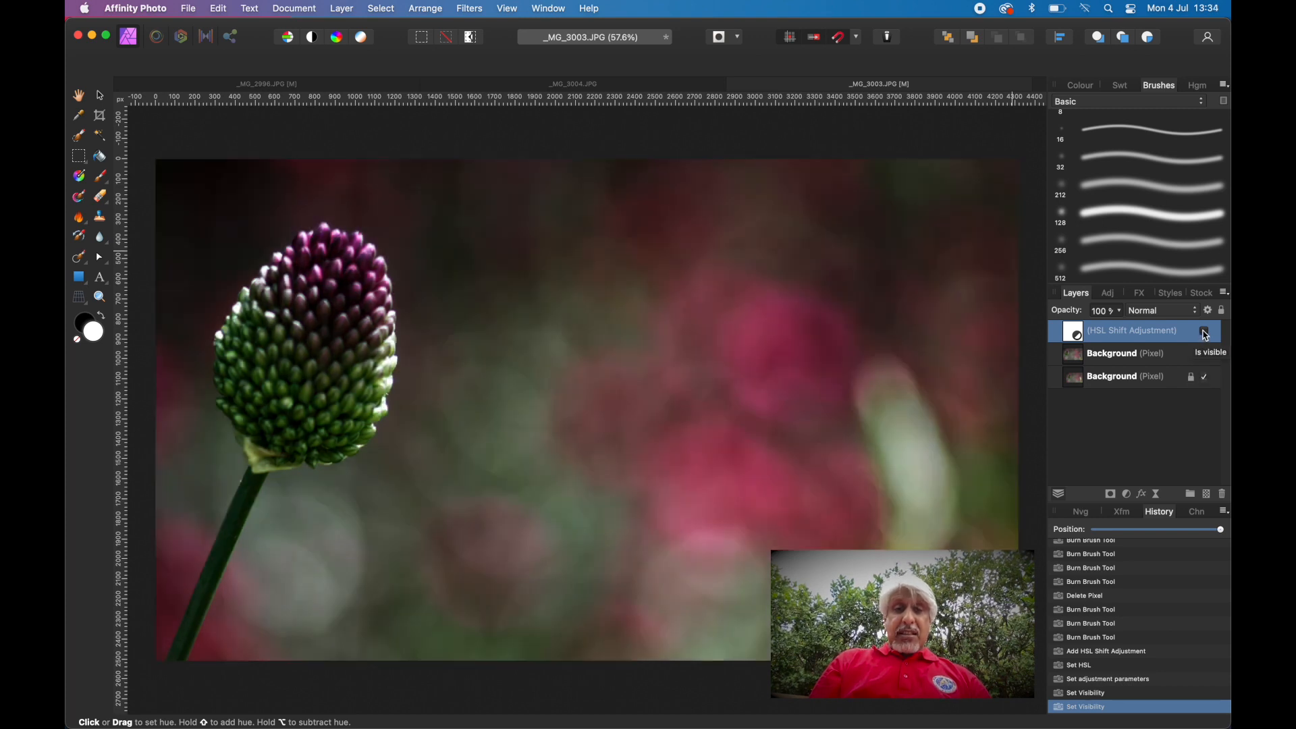
click(1206, 333)
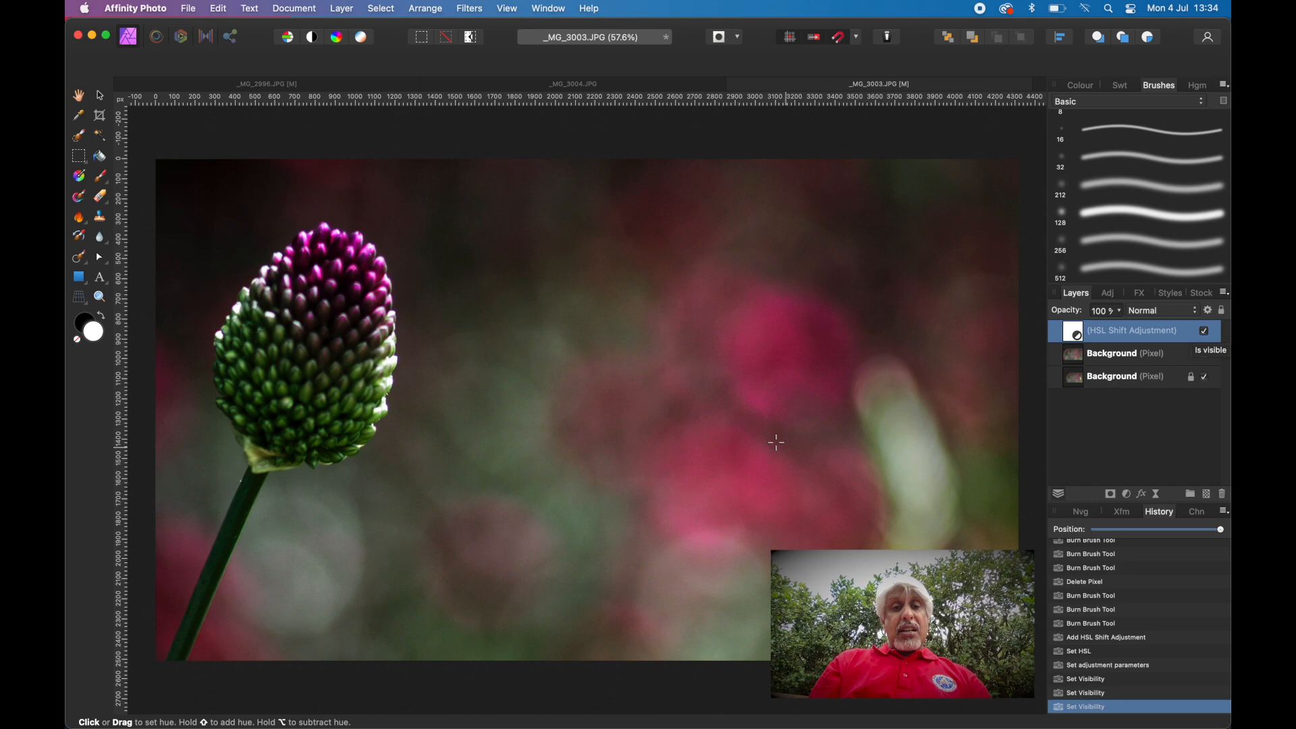